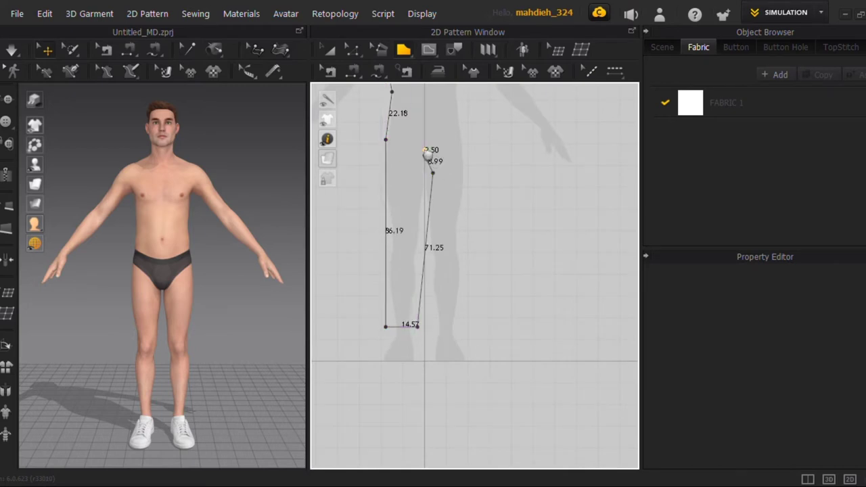
Close the half-body pattern outline at the centre neck and fine-tune the position of the inner crotch point.
middle_drag(425, 150, 433, 252)
click(433, 114)
scroll(436, 261, up, 5)
drag(457, 306, 454, 306)
Move the new half-body pattern slightly closer to the front of the avatar, viewed from the side.
right_drag(226, 237, 11, 247)
mouse_move(39, 187)
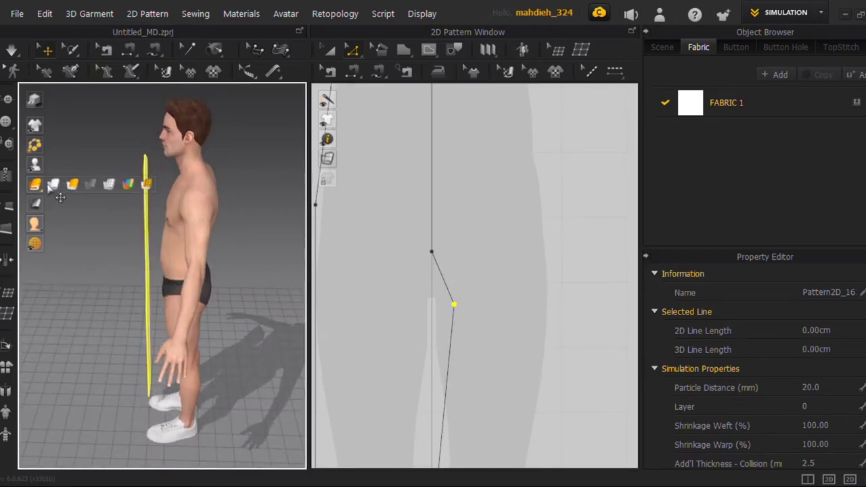
click(145, 264)
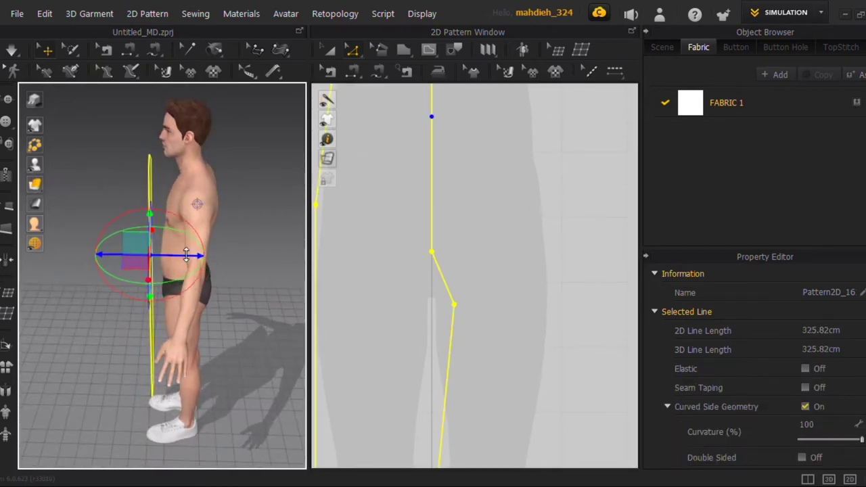
Bend the short crotch edge of the half-body pattern into a smooth curve about 10.05 cm long.
click(356, 53)
click(377, 124)
scroll(430, 263, up, 5)
drag(463, 300, 441, 319)
click(357, 51)
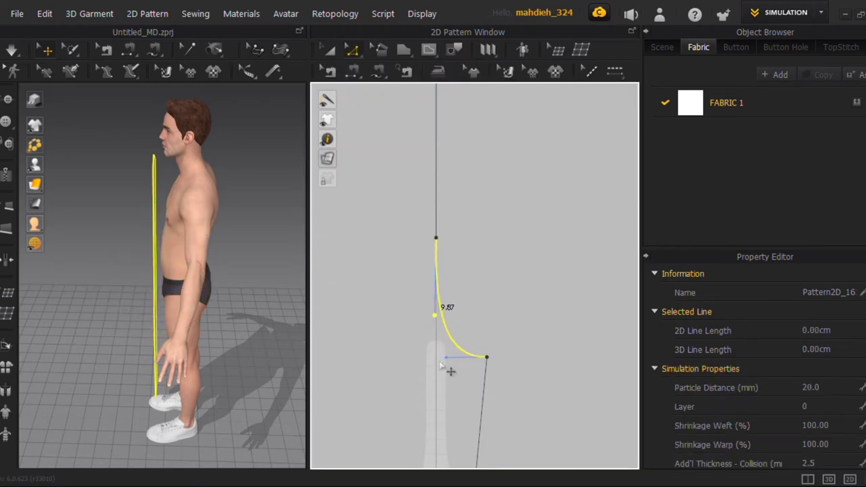
drag(435, 357, 437, 358)
scroll(437, 359, down, 5)
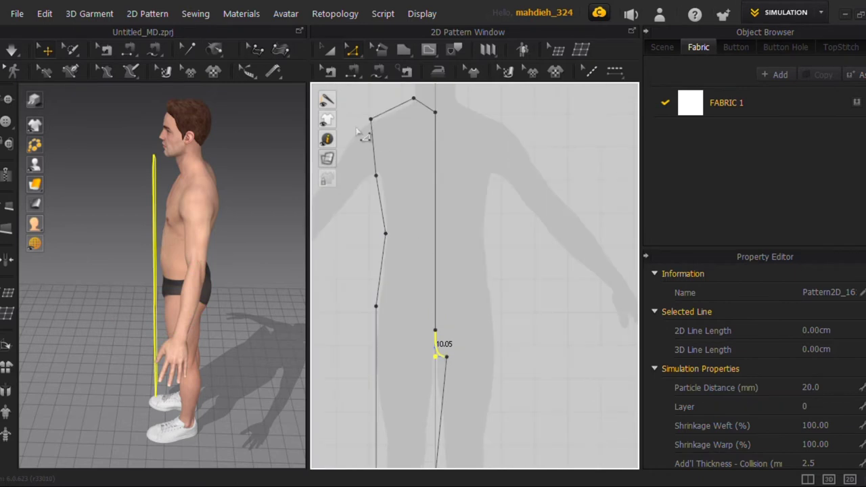
Adjust the underarm and shoulder-neck points to the avatar's silhouette and lower the centre-front neck point.
scroll(377, 168, up, 4)
drag(380, 205, 380, 205)
scroll(421, 321, down, 6)
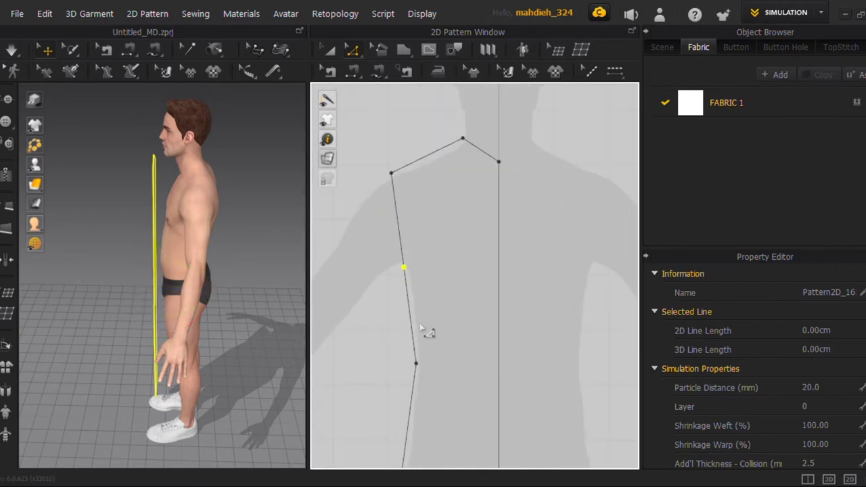
scroll(409, 357, up, 4)
scroll(414, 290, down, 3)
scroll(438, 144, up, 3)
middle_drag(347, 147, 344, 207)
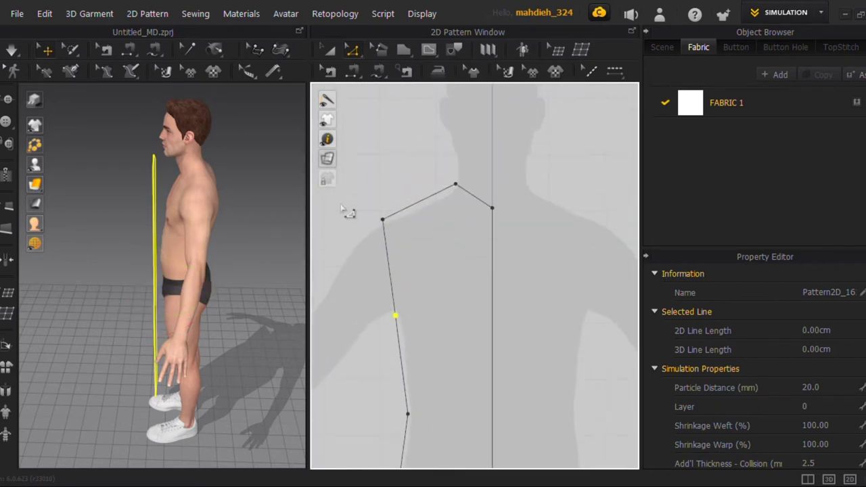
scroll(345, 207, up, 3)
drag(451, 223, 451, 222)
drag(534, 173, 534, 215)
Curve the neckline and the armhole edge of the half-body pattern, with the armhole about 19.98 cm long.
click(355, 53)
click(377, 121)
scroll(593, 209, up, 3)
scroll(437, 240, down, 3)
drag(355, 341, 375, 375)
scroll(397, 275, down, 4)
middle_drag(406, 439, 442, 303)
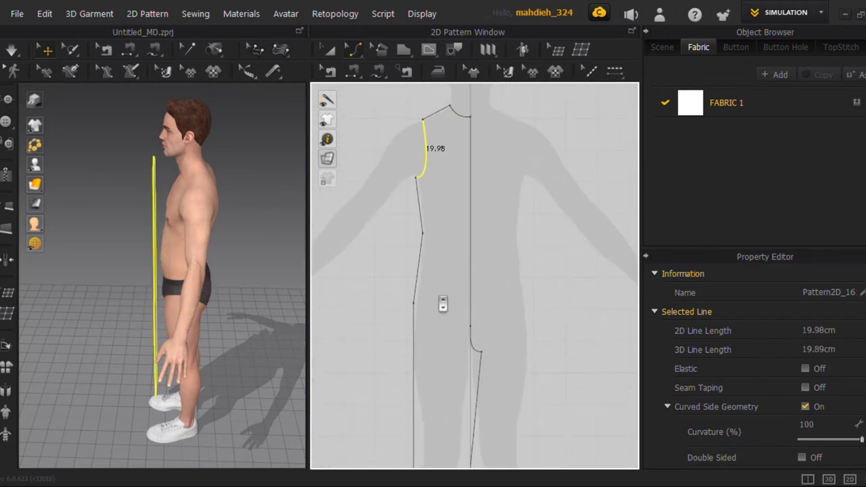
Curve the side-seam edges above and below the waist, with the upper one about 17.67 cm long.
scroll(440, 304, up, 4)
click(355, 52)
click(369, 68)
click(354, 52)
click(376, 121)
drag(389, 276, 385, 273)
drag(399, 127, 406, 127)
scroll(417, 146, down, 4)
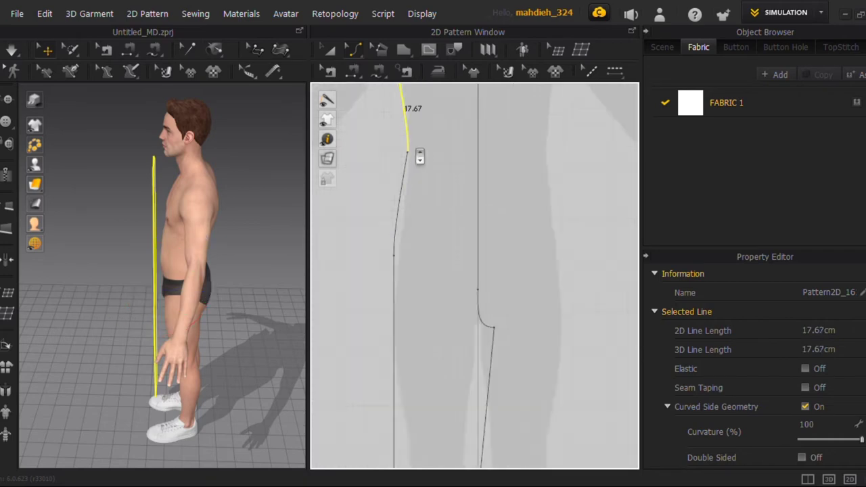
Create a linked mirrored copy of the half-body pattern and space both halves either side of the avatar's centre line.
click(329, 51)
scroll(548, 254, down, 2)
right_click(471, 221)
click(523, 132)
click(524, 259)
drag(458, 242, 443, 242)
drag(521, 269, 513, 269)
Duplicate both front halves together and place the copies beside the originals as the back pieces.
right_drag(145, 247, 241, 251)
shift+click(155, 205)
right_drag(122, 254, 51, 286)
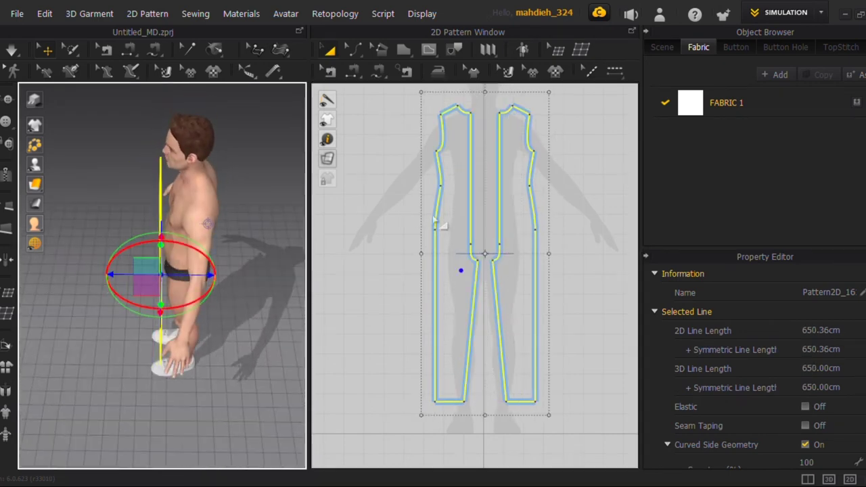
right_click(442, 229)
click(491, 71)
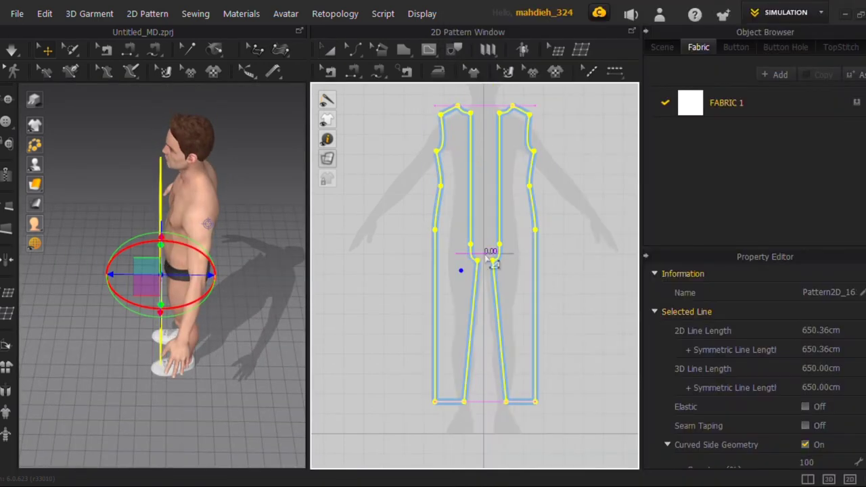
scroll(491, 259, down, 3)
click(535, 259)
shift+click(547, 276)
Move the two back pieces behind the avatar in 3D and flip them so they face outward.
drag(191, 273, 245, 253)
right_click(225, 211)
click(290, 357)
right_drag(254, 299, 201, 265)
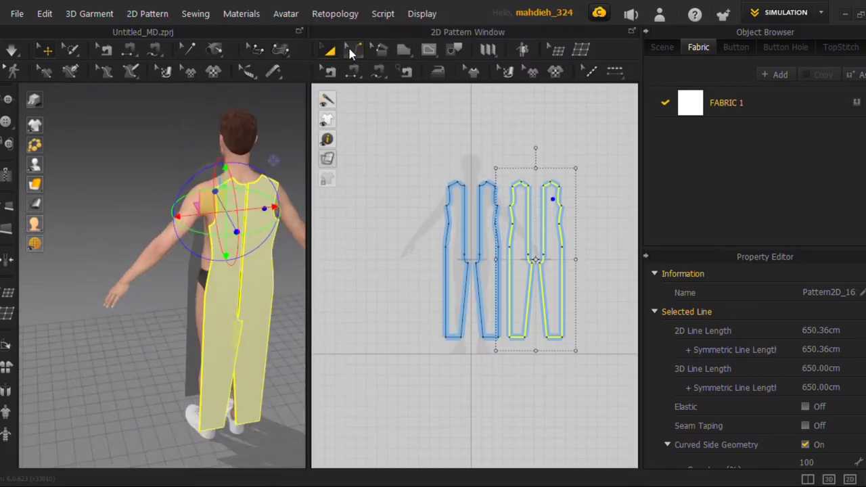
Raise the centre point of the back neckline and bring the two back halves together along the centre back.
click(351, 52)
scroll(538, 212, up, 7)
drag(489, 219, 492, 204)
click(328, 50)
drag(617, 264, 515, 264)
scroll(426, 186, up, 3)
Reshape the back neckline into a shallow curve about 6.66 cm long on each half.
click(355, 52)
scroll(582, 220, up, 4)
scroll(338, 249, down, 3)
drag(339, 250, 367, 232)
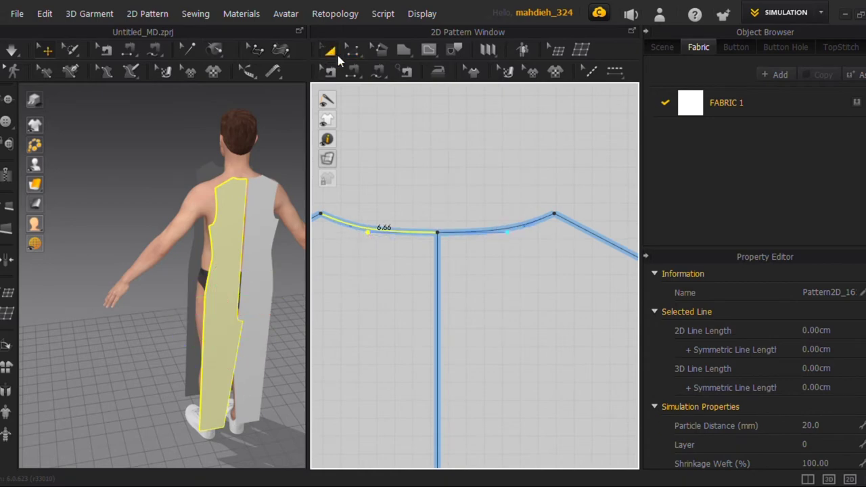
Separate the two back halves and set them apart from the front pieces in the 2D layout.
scroll(534, 281, down, 5)
drag(554, 339, 575, 340)
scroll(573, 352, down, 2)
middle_drag(550, 340, 539, 160)
scroll(539, 152, down, 1)
drag(569, 260, 590, 260)
Join the centre-back edges and the centre-front edges from neckline to crotch with free sewing.
click(378, 71)
click(519, 128)
click(525, 291)
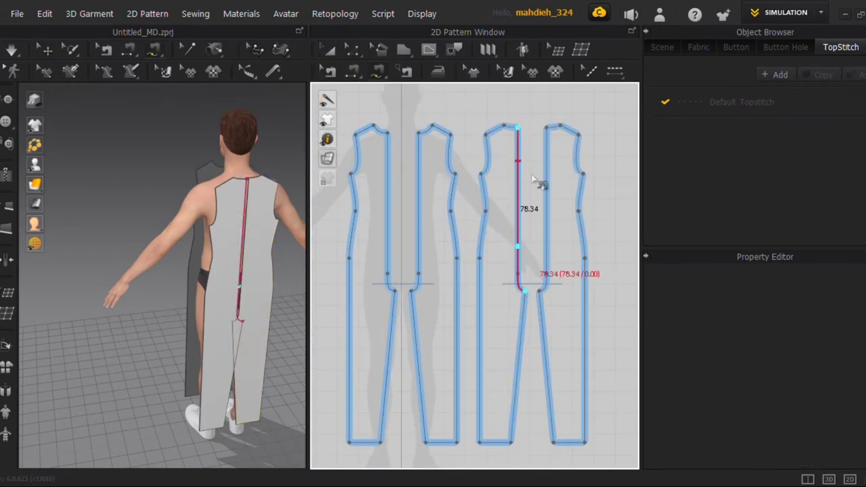
click(539, 291)
click(418, 132)
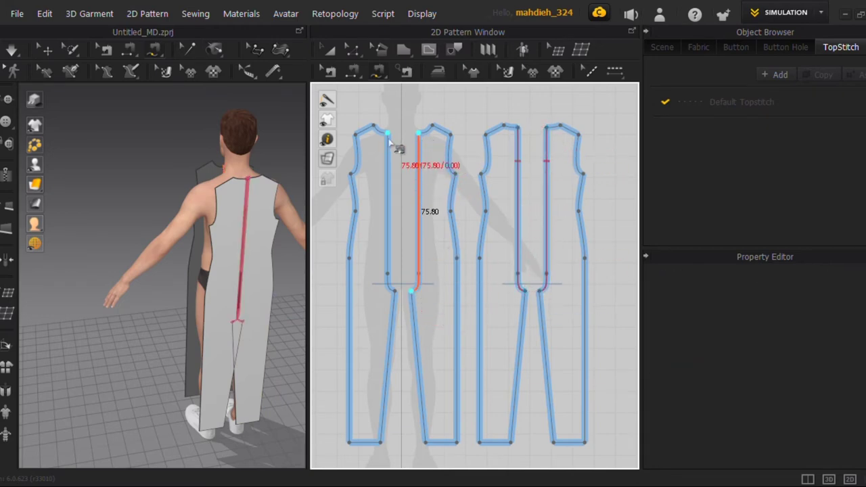
click(396, 291)
Sew the front pieces to the back pieces along the side seams, inseams and shoulders.
click(454, 174)
click(482, 343)
click(511, 444)
click(443, 130)
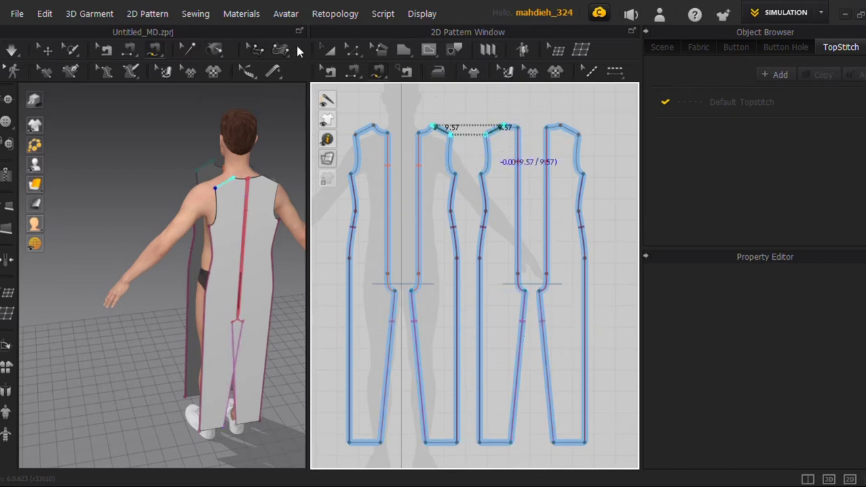
Simulate the sewn bodysuit so it drapes onto the avatar.
click(44, 50)
click(198, 221)
click(831, 328)
click(160, 278)
right_drag(180, 275, 219, 298)
key(space)
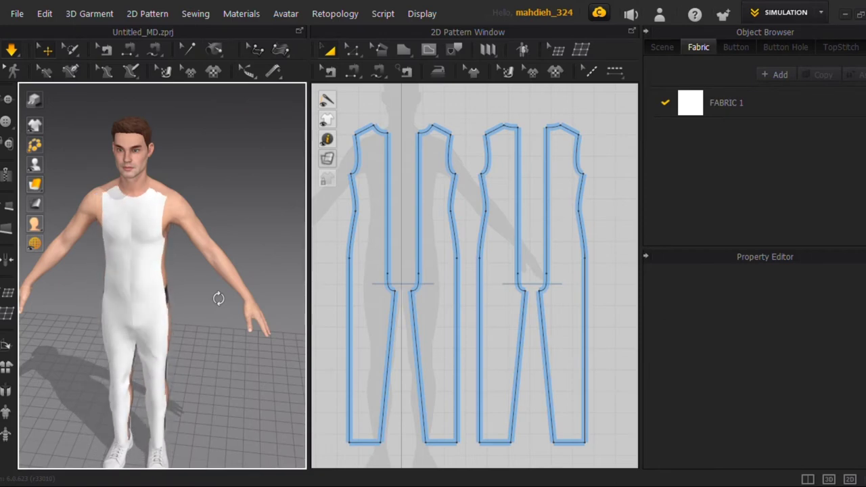
Let the bodysuit settle on the avatar while checking it from several sides, and stop the simulation.
right_drag(153, 285, 194, 228)
middle_drag(147, 251, 183, 168)
right_drag(159, 291, 196, 340)
key(space)
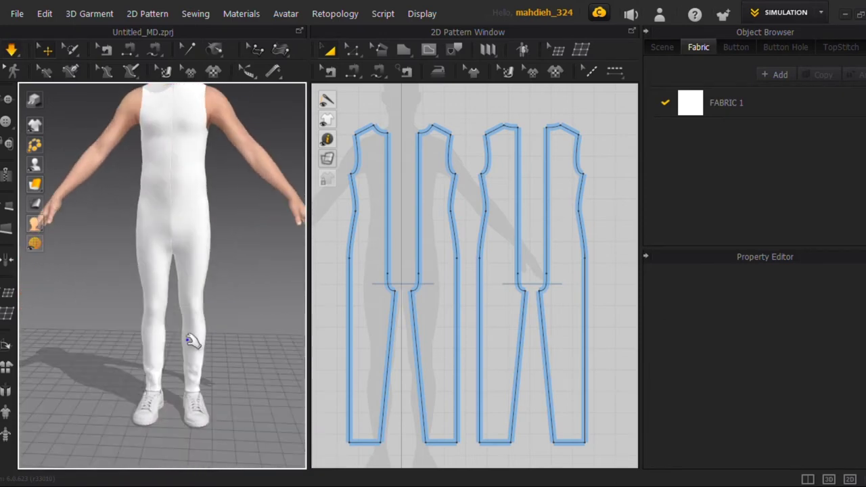
middle_drag(117, 292, 142, 375)
right_drag(142, 375, 224, 338)
key(space)
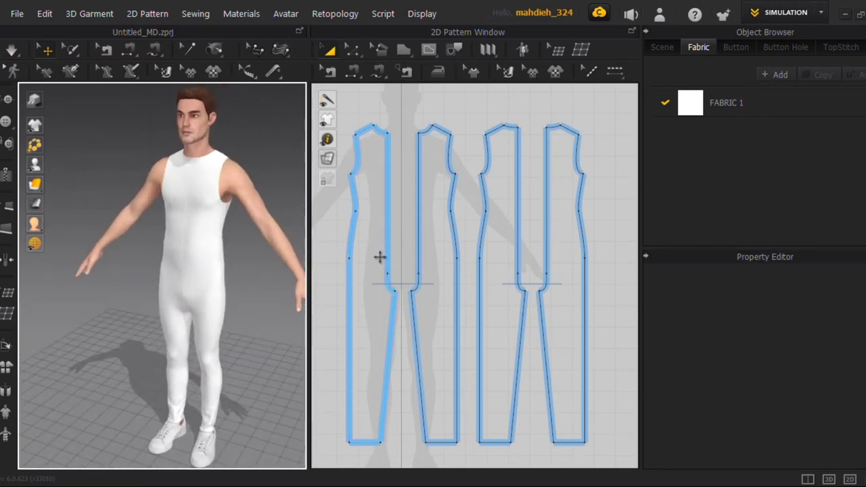
Select all four bodysuit pieces, shift them slightly in the 2D layout and show the pattern line lengths.
middle_drag(379, 257, 456, 265)
scroll(514, 340, down, 2)
click(475, 338)
shift+click(515, 340)
shift+click(558, 342)
shift+drag(598, 341, 602, 338)
scroll(513, 336, up, 4)
scroll(513, 335, down, 2)
scroll(464, 315, down, 3)
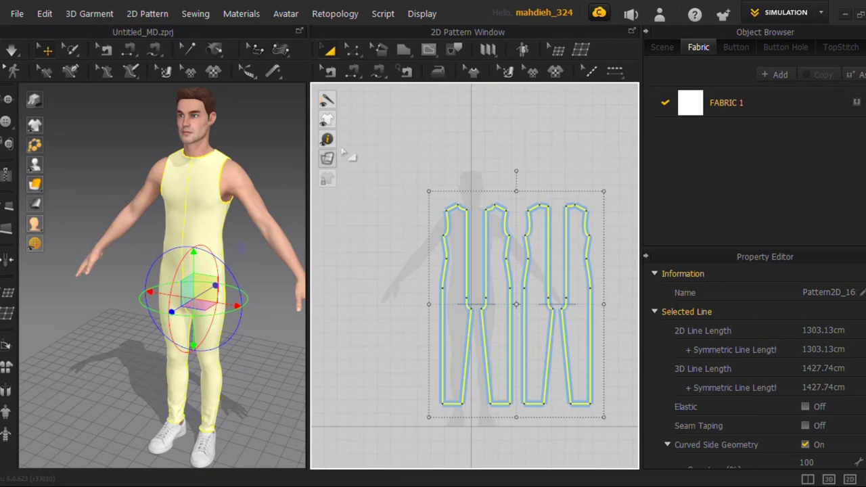
click(365, 141)
Draw a rectangular half-sleeve pattern about 15.35 by 70.52 cm beside the front piece with the Polygon tool.
scroll(375, 245, up, 4)
click(404, 50)
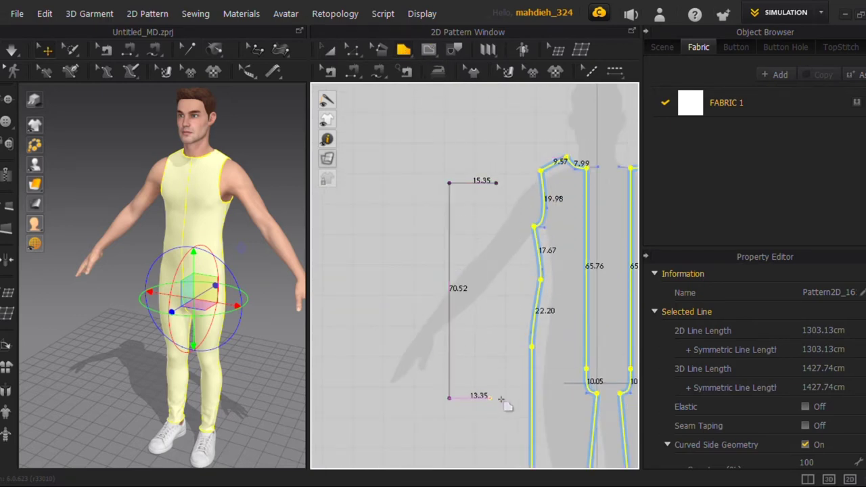
click(497, 184)
Lower the outer top corner of the half sleeve so its outer edge is about 61.40 cm long.
key(z)
click(451, 185)
click(451, 190)
shift+drag(450, 185, 456, 212)
Narrow the half sleeve by moving its outer edge inward and split the slanted top edge into two segments.
click(443, 251)
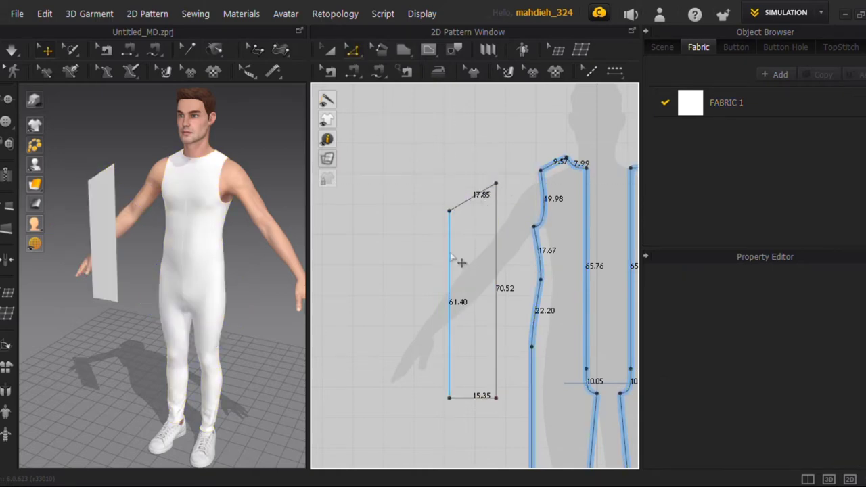
shift+drag(449, 253, 457, 251)
click(458, 211)
right_click(479, 195)
click(504, 270)
click(404, 354)
scroll(497, 192, up, 3)
right_click(473, 199)
click(497, 206)
Bend the two top segments into an S-shaped sleeve cap, about 12.49 cm and 6.37 cm long.
click(359, 51)
click(392, 137)
drag(481, 191, 470, 189)
drag(445, 226, 447, 233)
click(355, 51)
click(410, 81)
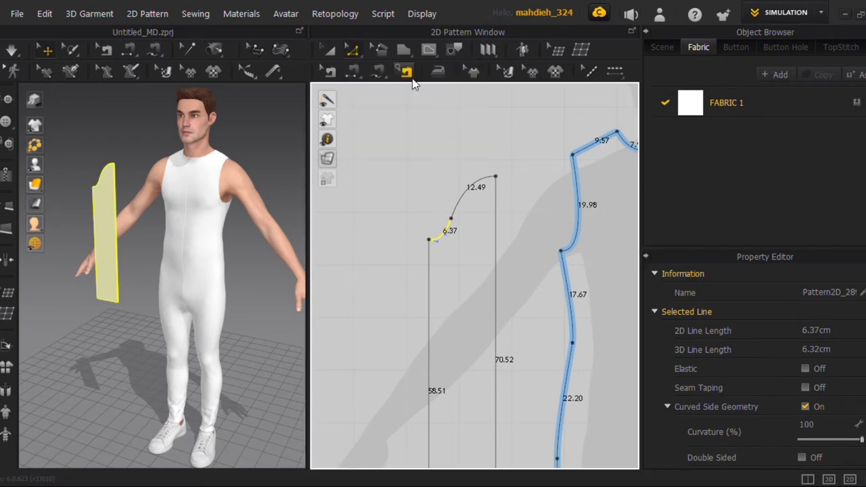
Refine the lower curve of the sleeve cap to about 6.28 cm.
scroll(474, 260, up, 3)
drag(404, 297, 405, 295)
click(414, 284)
scroll(414, 284, up, 2)
scroll(423, 297, down, 3)
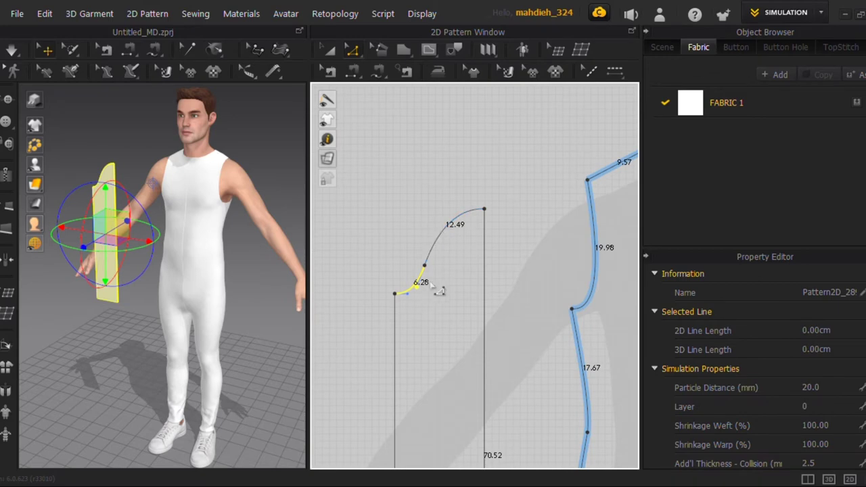
Widen the half sleeve and adjust its upper cap curve until the cap segments are about 13.18 cm and 6.73 cm.
click(468, 213)
scroll(469, 214, up, 3)
drag(496, 234, 503, 236)
scroll(501, 236, down, 3)
click(412, 310)
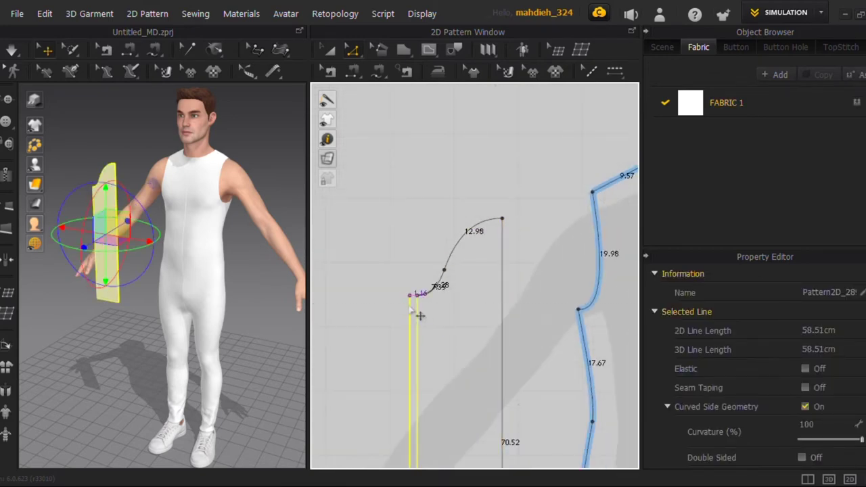
drag(412, 306, 415, 307)
drag(501, 257, 504, 256)
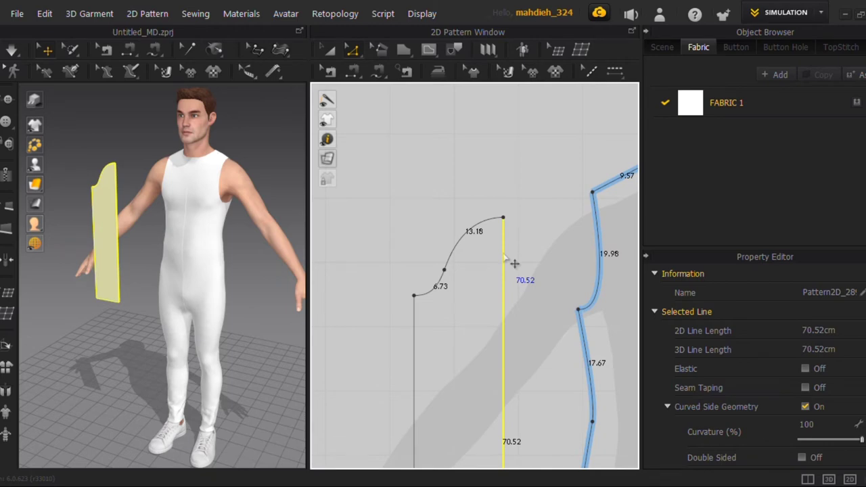
Unfold the half sleeve along its long centre edge into a full sleeve.
scroll(504, 257, down, 5)
right_click(493, 263)
click(534, 433)
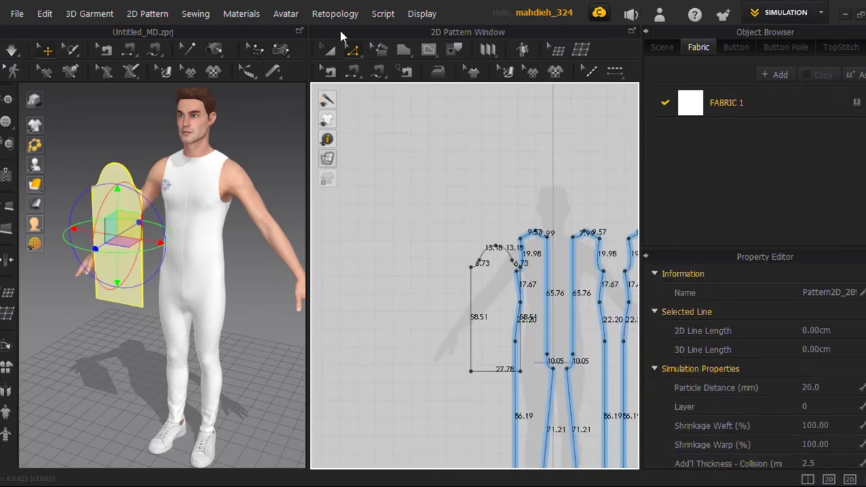
Hide the pattern line lengths and move the sleeve clear of the bodysuit pieces.
click(330, 51)
mouse_move(327, 139)
click(383, 144)
drag(480, 309, 451, 309)
Wrap the sleeve around the avatar's right arm using the arrangement points, and hide the points again.
right_drag(34, 200, 302, 231)
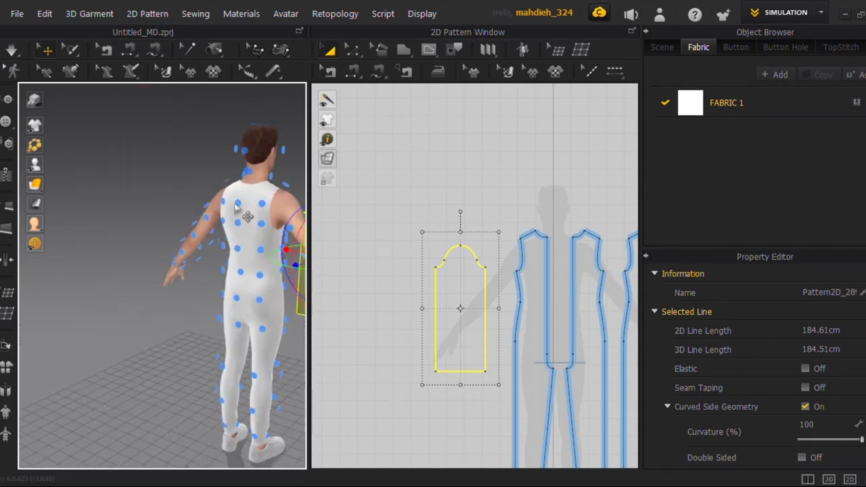
middle_drag(242, 211, 120, 228)
scroll(248, 202, up, 2)
click(248, 201)
click(221, 201)
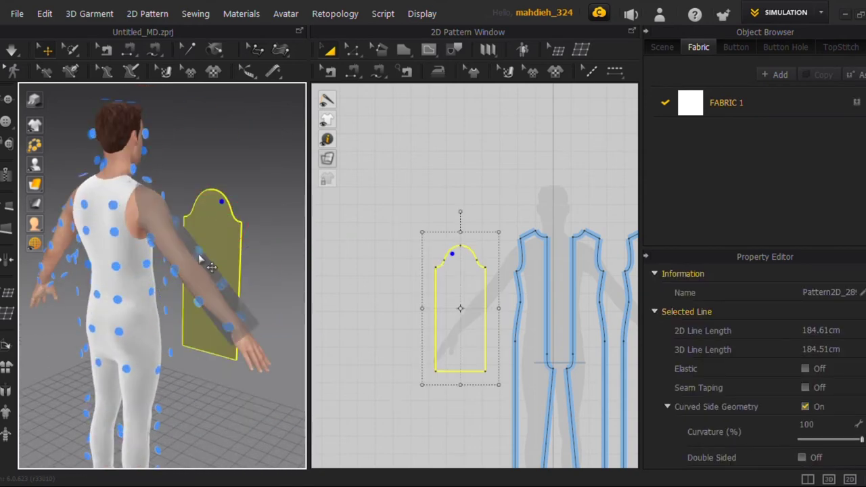
right_drag(200, 257, 165, 265)
click(172, 284)
mouse_move(39, 168)
click(73, 166)
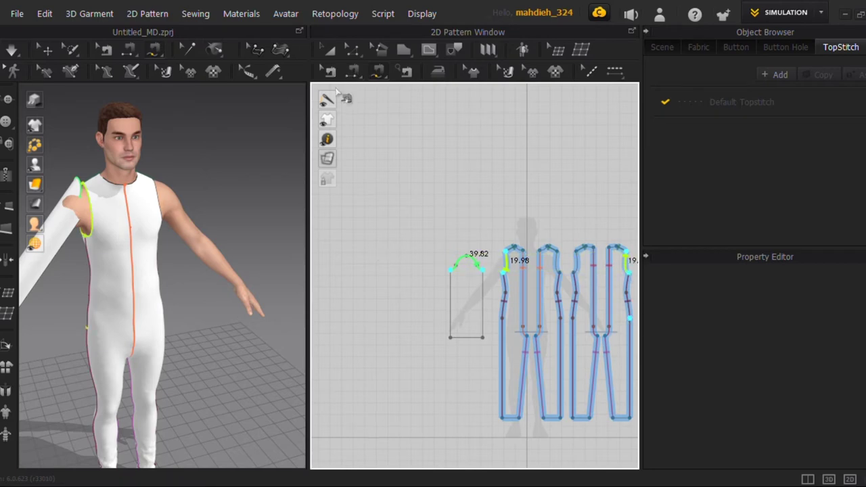
Complete the seam joining the sleeve cap to the front and back armholes, and sew the sleeve's two long edges together.
key(Return)
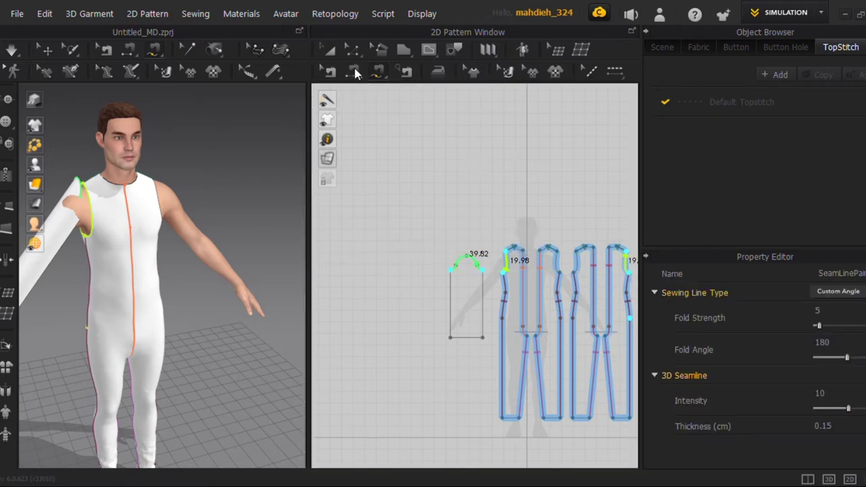
click(357, 73)
click(450, 287)
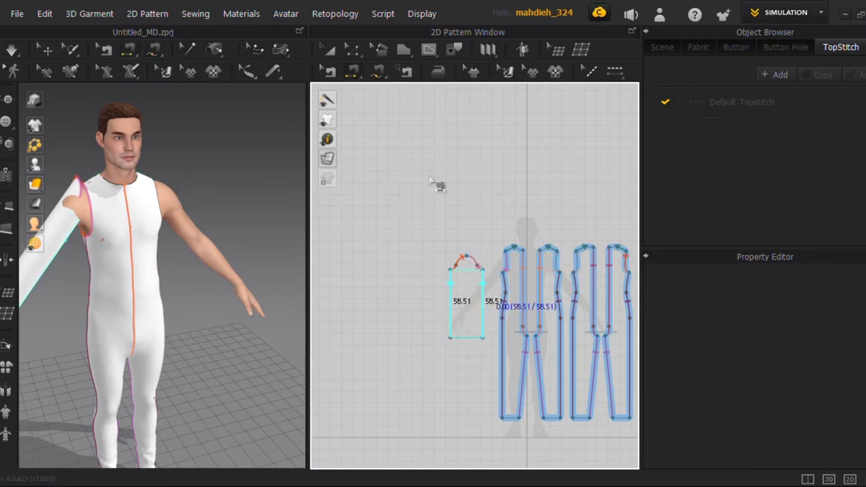
Finish the sleeve's underarm seam and simulate the garment so the sleeve drapes around the right arm.
click(483, 282)
key(a)
middle_drag(183, 248, 243, 223)
key(space)
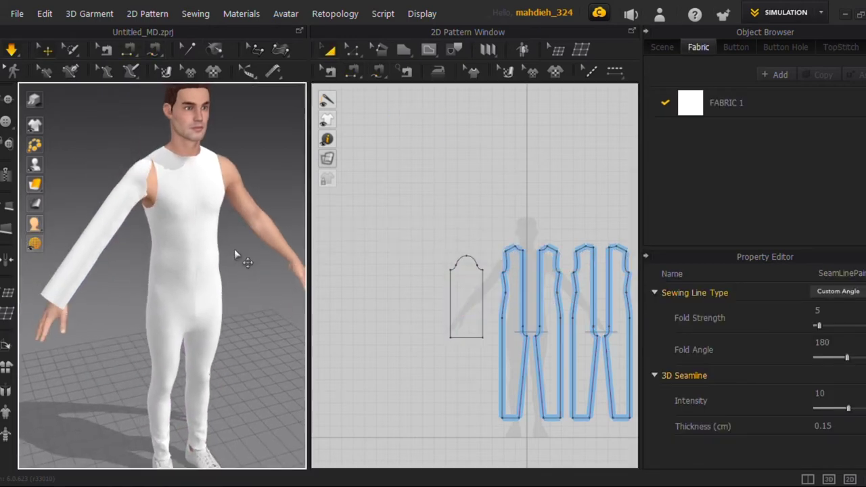
key(space)
Narrow the sleeve's wrist edge from both ends, first to 24.78 cm and finally to 20.78 cm.
click(352, 51)
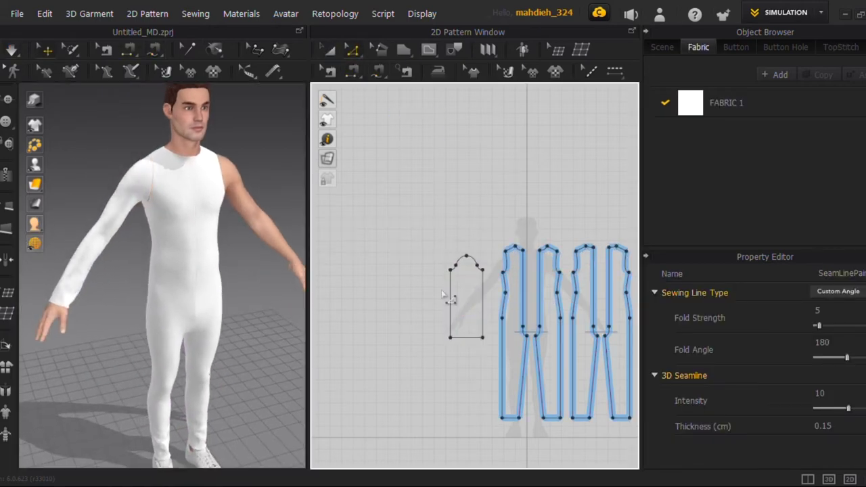
click(464, 337)
scroll(464, 337, up, 3)
drag(464, 337, 462, 333)
right_click(465, 337)
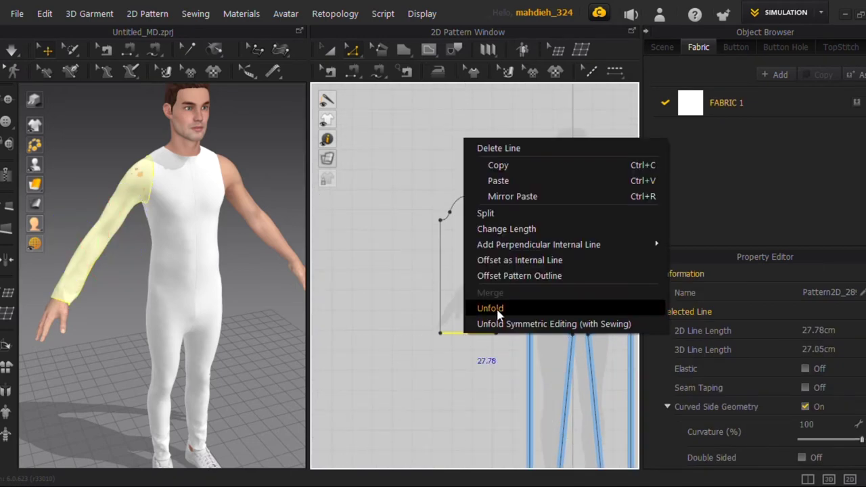
click(528, 228)
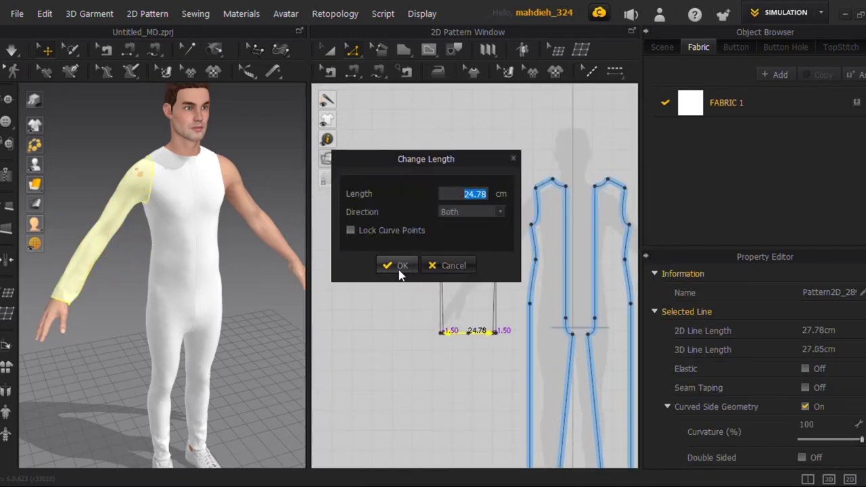
click(406, 268)
right_click(460, 336)
click(500, 229)
click(469, 212)
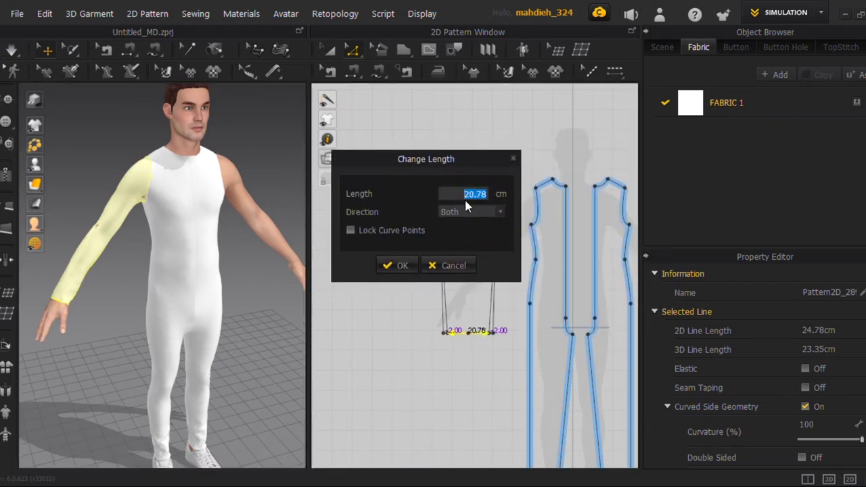
click(400, 266)
Simulate the narrowed sleeve and raise its wrist edge slightly in two small moves to shorten it.
key(space)
drag(466, 334, 467, 330)
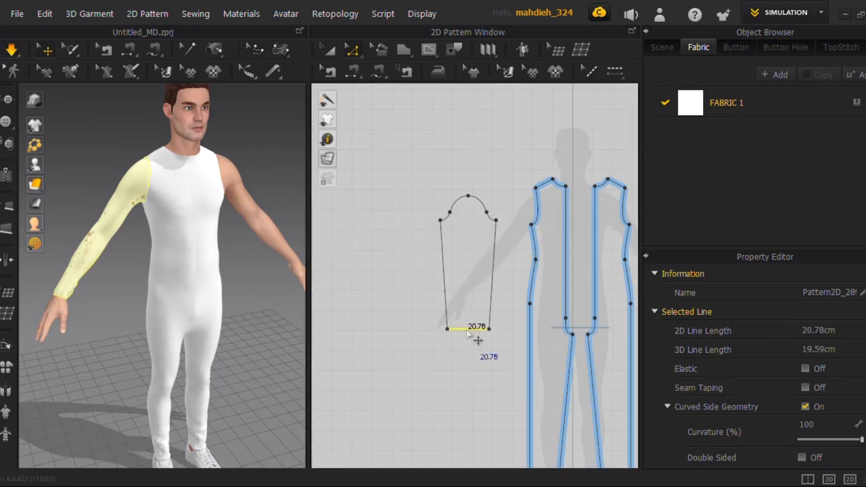
click(328, 49)
scroll(455, 287, down, 5)
middle_drag(456, 282, 383, 273)
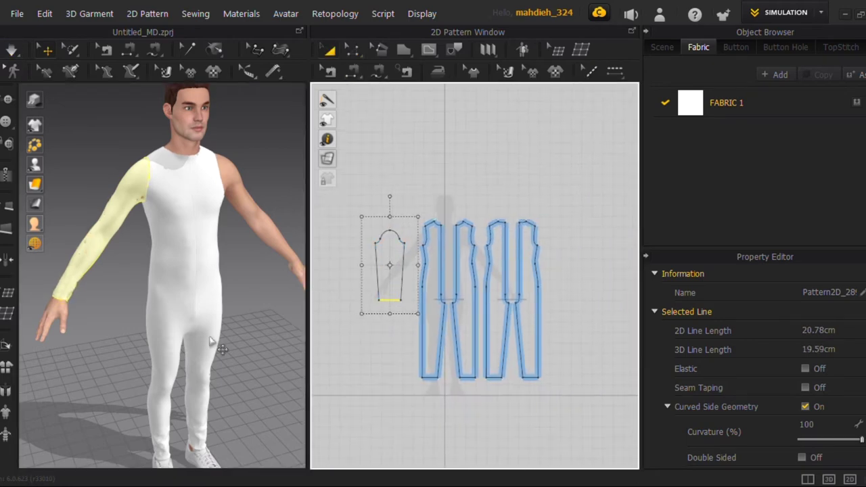
right_drag(211, 343, 181, 297)
click(351, 49)
scroll(349, 320, up, 5)
drag(428, 283, 426, 279)
key(space)
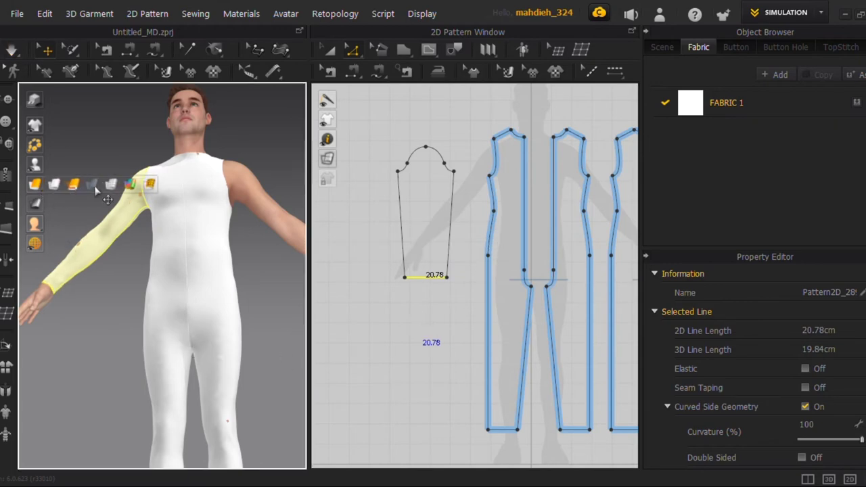
Switch the garment to translucent display and examine how the crotch sits on the avatar.
click(93, 186)
scroll(155, 290, up, 3)
click(214, 411)
middle_drag(216, 410, 114, 386)
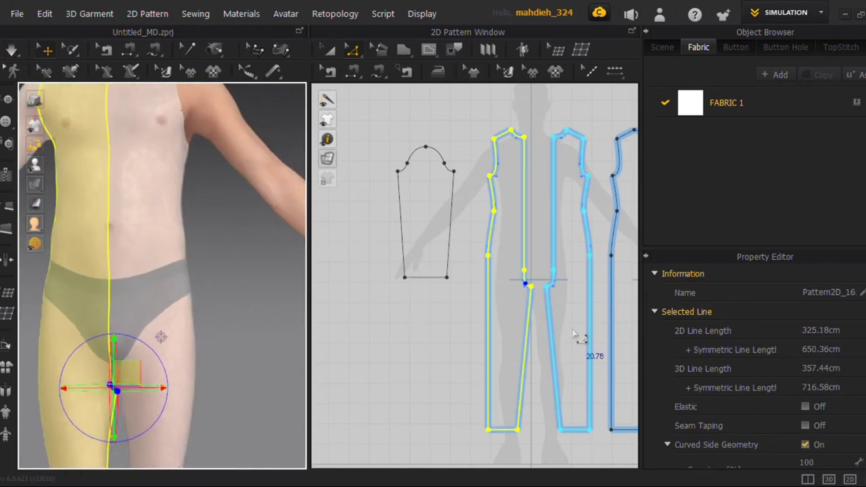
middle_drag(608, 328, 476, 325)
Raise the crotch curve points of the front and back pieces together and simulate the garment.
click(514, 268)
shift+click(420, 268)
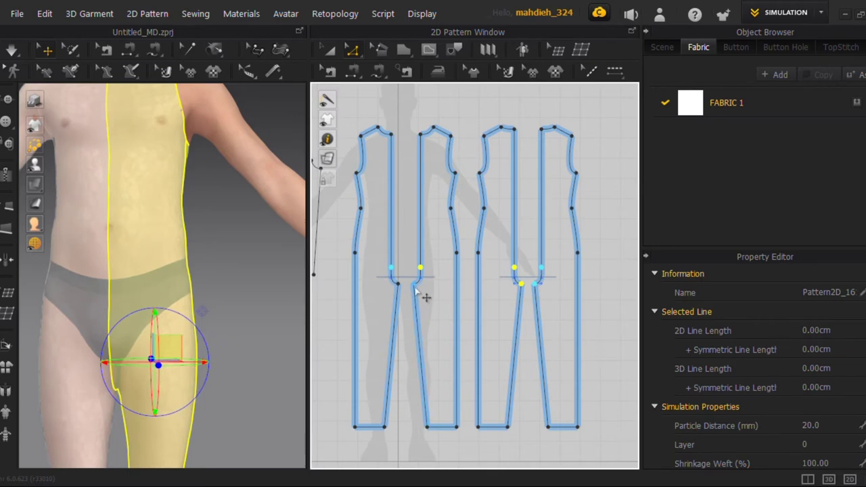
drag(420, 269, 421, 256)
key(space)
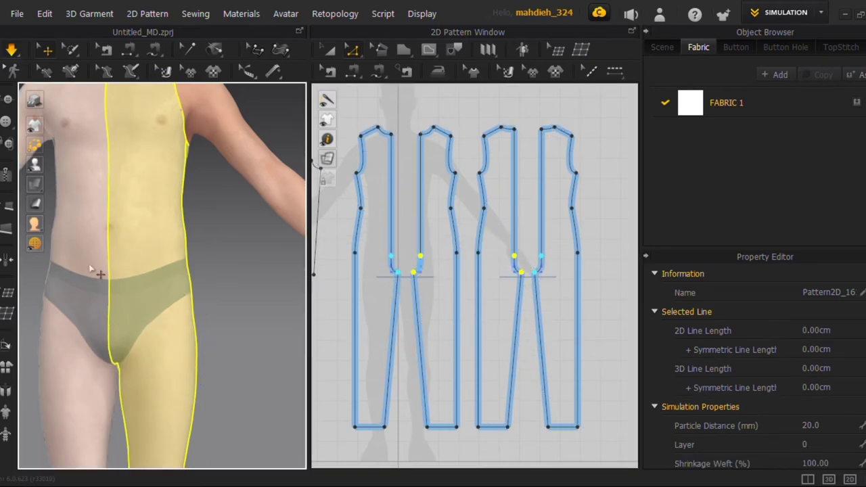
Return the garment to its opaque display and clear the selection.
click(92, 185)
click(263, 330)
scroll(266, 337, down, 5)
Create a symmetric copy of the sleeve with its sewing and place it beside the outer back piece.
key(a)
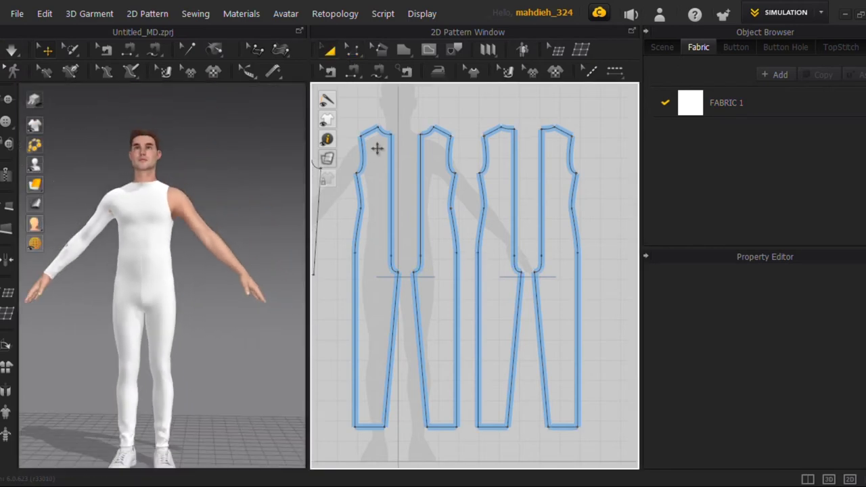
scroll(378, 148, down, 3)
middle_drag(384, 195, 433, 205)
drag(369, 190, 382, 190)
right_click(382, 192)
click(427, 137)
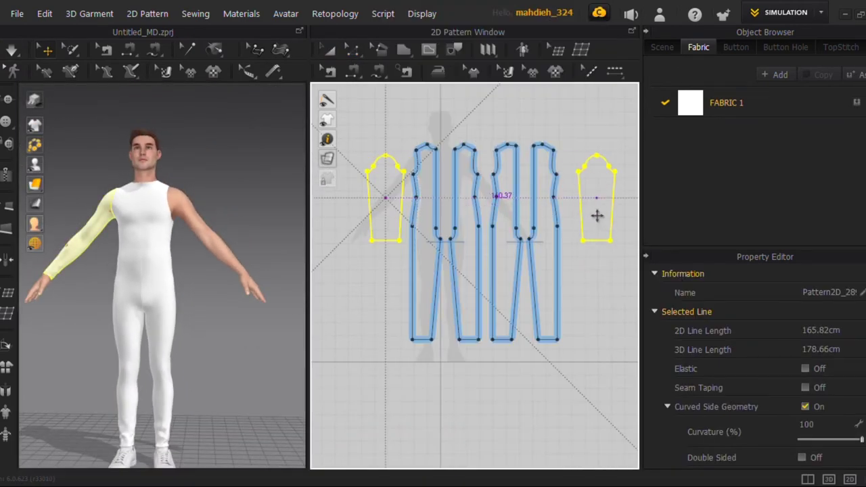
click(583, 205)
Move the copied sleeve onto the avatar's left arm in 3D and simulate the garment.
scroll(137, 259, down, 3)
click(285, 246)
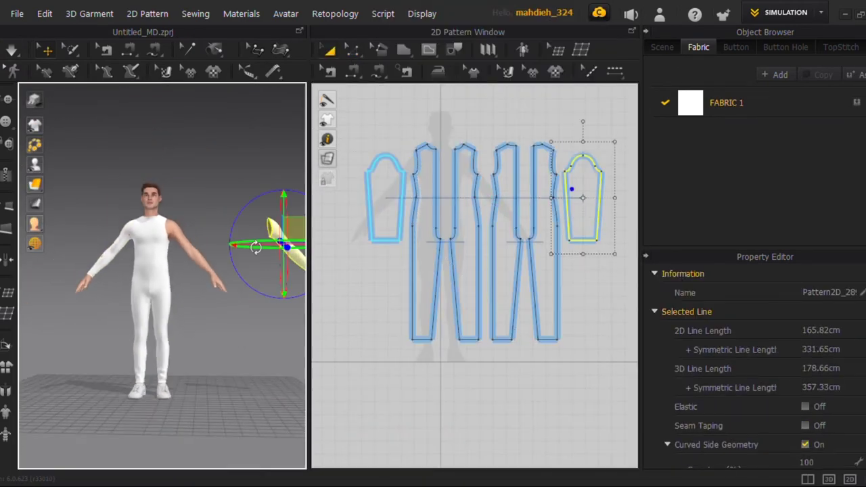
right_drag(253, 248, 250, 291)
drag(212, 231, 154, 236)
scroll(176, 270, up, 4)
right_drag(176, 270, 186, 224)
key(space)
scroll(169, 210, up, 2)
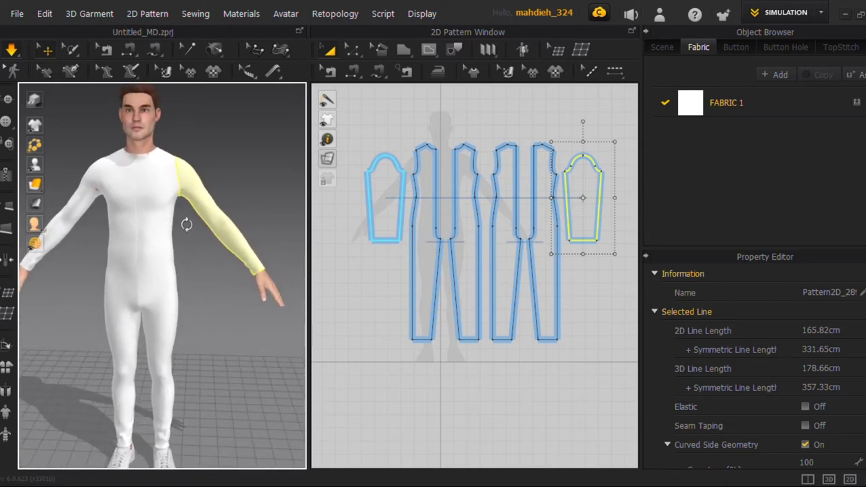
Raise the ankle hems of the front and back pieces together to shorten the legs, and simulate.
click(356, 51)
click(467, 340)
shift+click(501, 340)
drag(502, 340, 501, 337)
key(space)
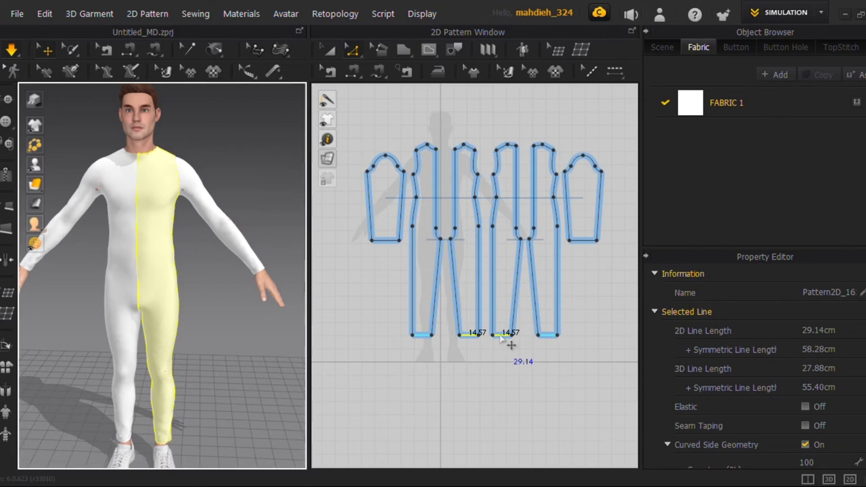
Set the front leg's ankle hem length to 13.57 cm, changing it from both ends.
right_drag(164, 376, 428, 365)
middle_drag(113, 417, 122, 336)
right_drag(98, 304, 14, 285)
key(space)
scroll(481, 331, up, 4)
right_click(465, 343)
click(512, 234)
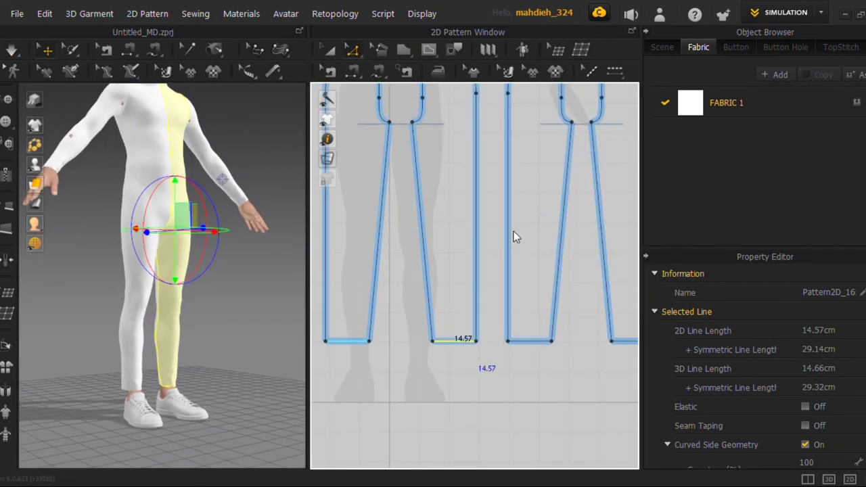
click(449, 214)
text(13.57)
click(401, 267)
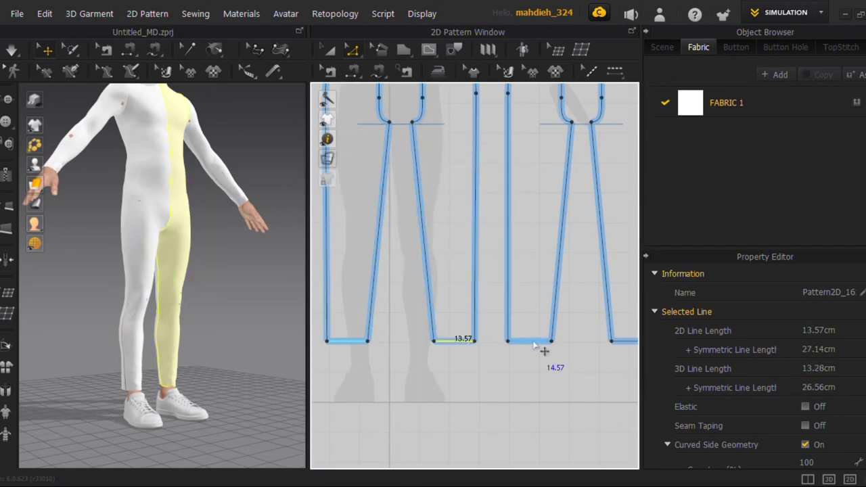
Set the back leg's ankle hem length to 13.57 cm from both ends and simulate the garment.
right_click(532, 342)
click(595, 239)
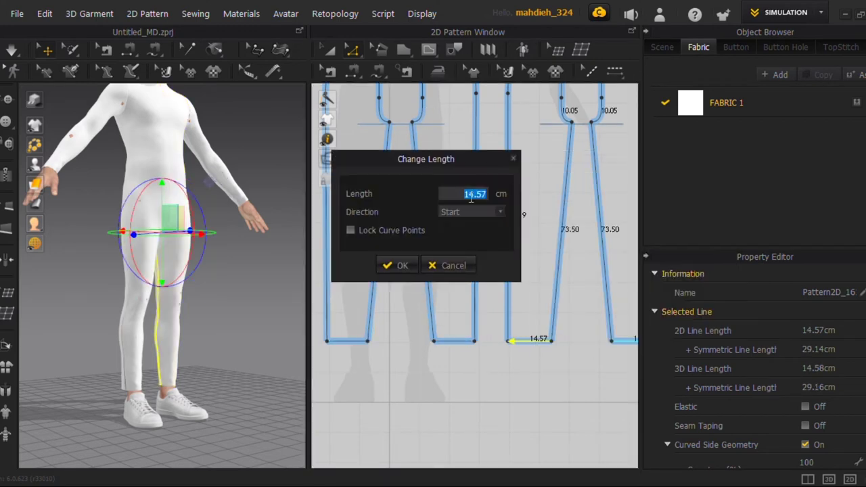
click(403, 266)
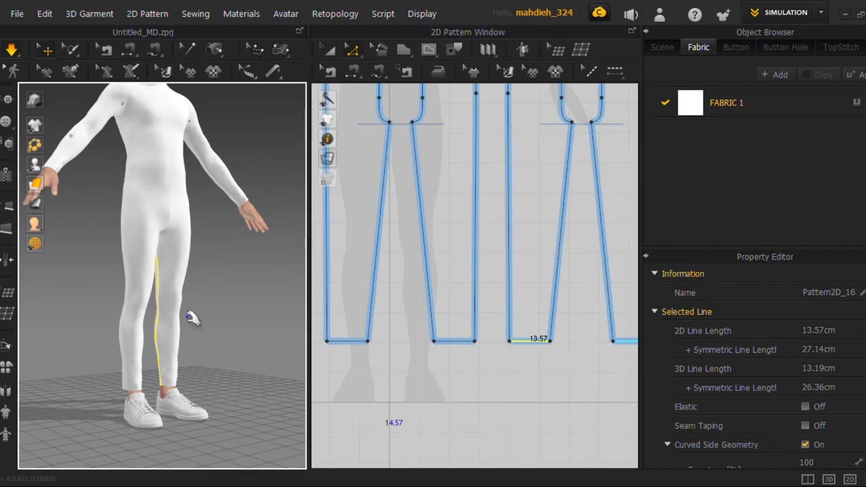
right_drag(191, 317, 132, 319)
scroll(181, 298, down, 3)
key(space)
middle_drag(181, 297, 188, 369)
right_drag(183, 352, 150, 303)
Split the front piece's shoulder line evenly into two segments.
scroll(451, 216, down, 5)
middle_drag(449, 214, 460, 312)
scroll(435, 177, up, 2)
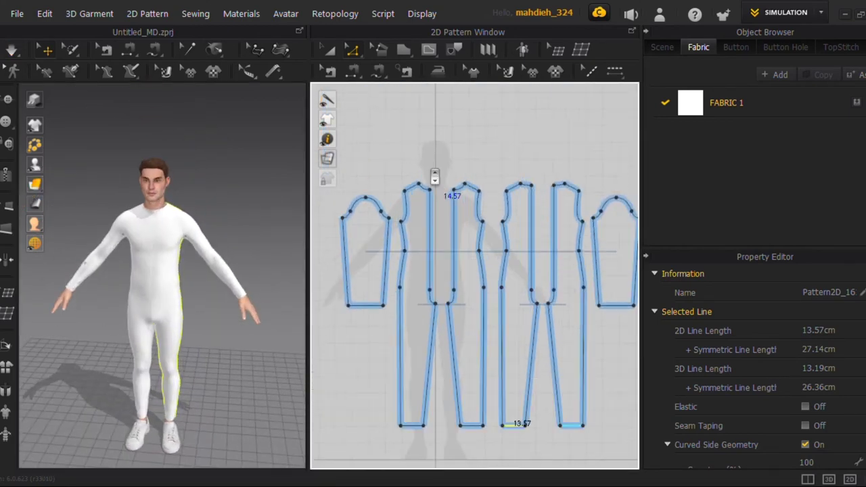
scroll(435, 176, up, 3)
right_click(377, 225)
click(418, 296)
click(395, 348)
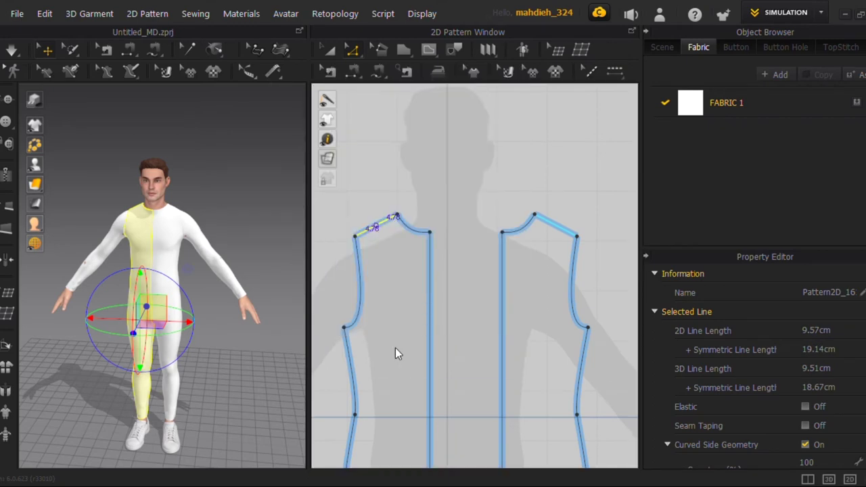
Split the back piece's shoulder line with a uniform split into two segments.
scroll(395, 347, down, 4)
scroll(526, 292, up, 3)
right_click(517, 298)
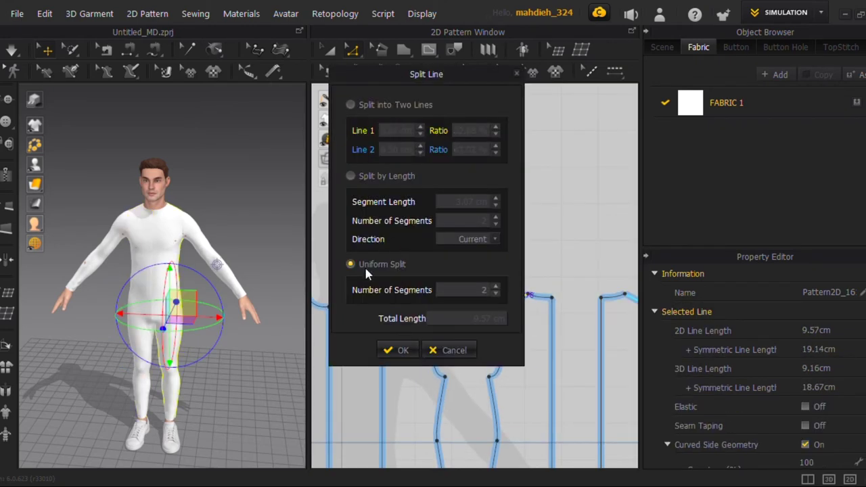
click(413, 350)
Draw a curved internal line about 143 cm long on the front piece, from the shoulder midpoint to the ankle hem.
scroll(422, 351, down, 3)
scroll(468, 240, up, 3)
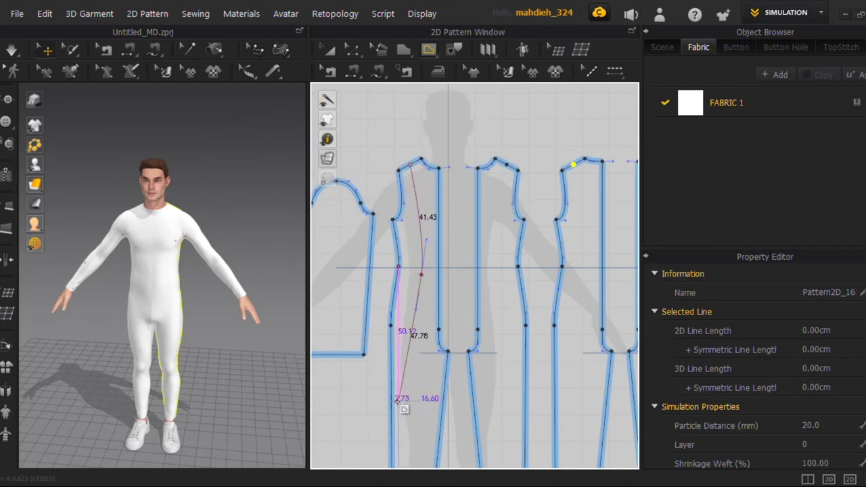
middle_drag(437, 418, 464, 237)
double_click(437, 366)
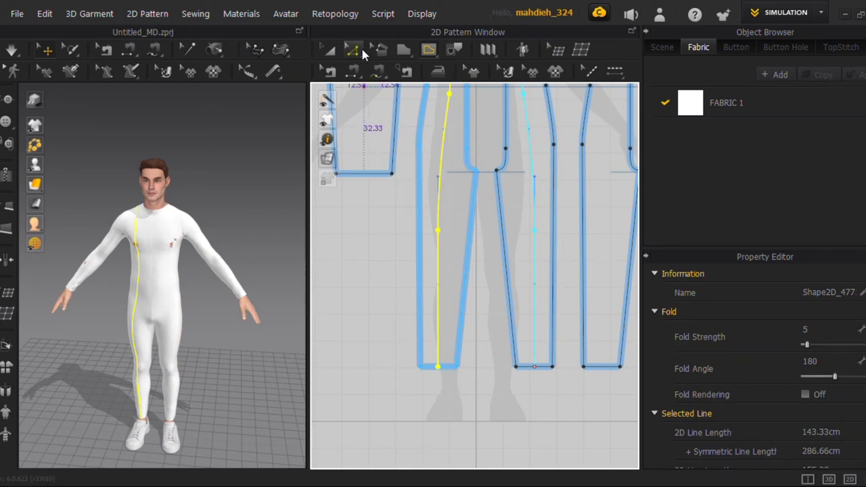
Copy the front piece's internal line and paste it onto the back piece, starting at the shoulder midpoint.
click(354, 50)
scroll(467, 155, down, 3)
right_click(444, 154)
click(503, 197)
middle_drag(518, 155, 420, 251)
scroll(419, 251, up, 3)
key(ctrl+v)
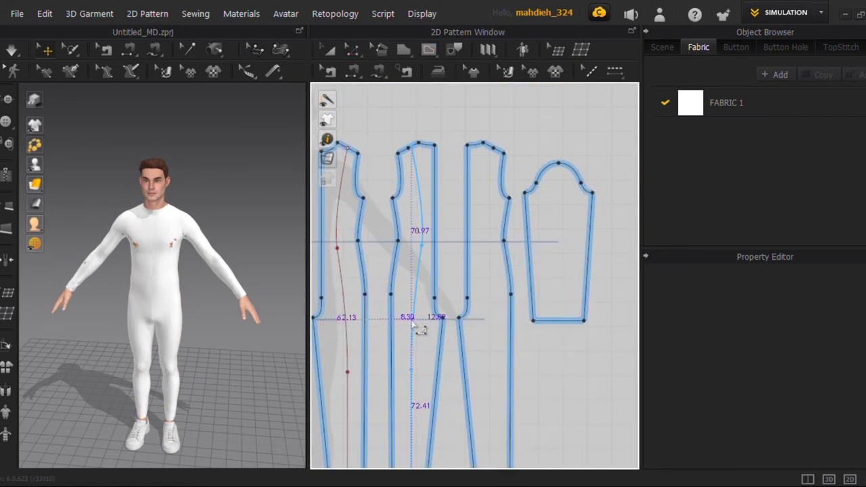
click(415, 164)
scroll(424, 161, up, 5)
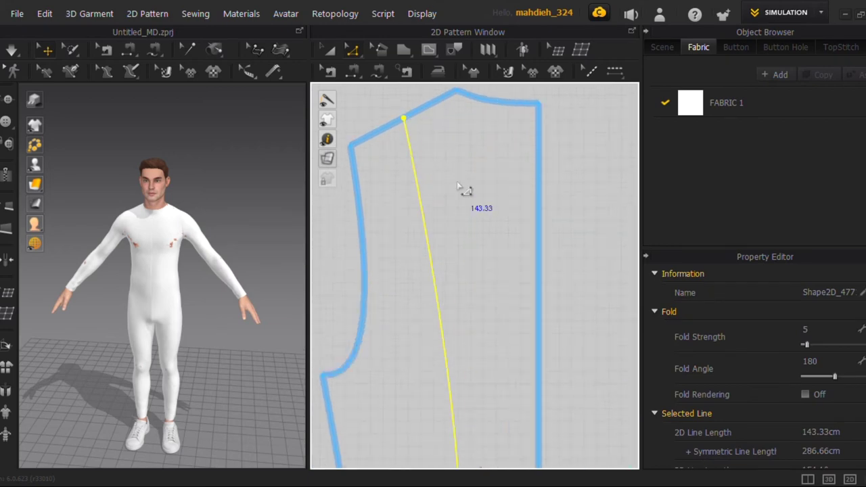
click(457, 183)
scroll(458, 183, down, 5)
scroll(467, 266, down, 1)
Set the particle distance of all pattern pieces to 10 mm and simulate the garment.
middle_drag(471, 267, 521, 253)
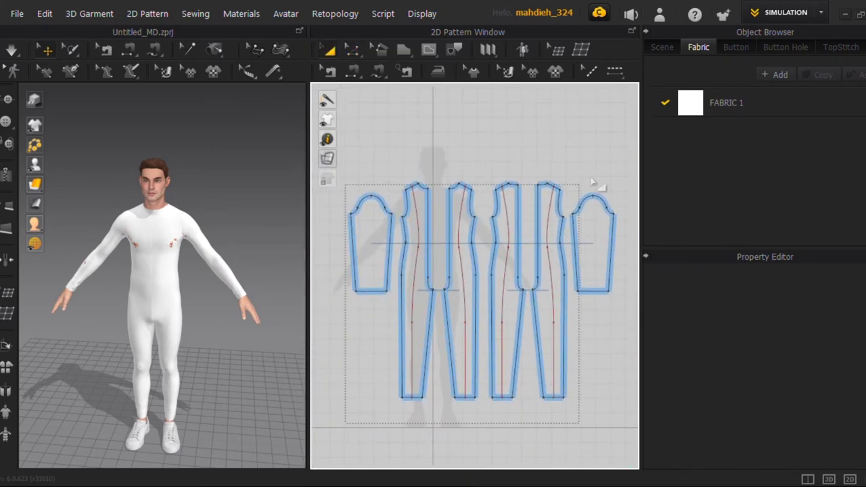
drag(559, 193, 627, 157)
scroll(818, 433, down, 1)
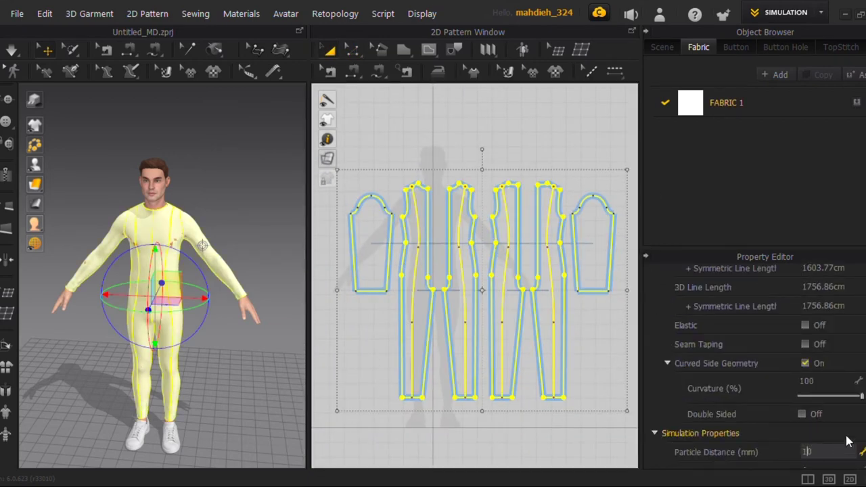
key(Return)
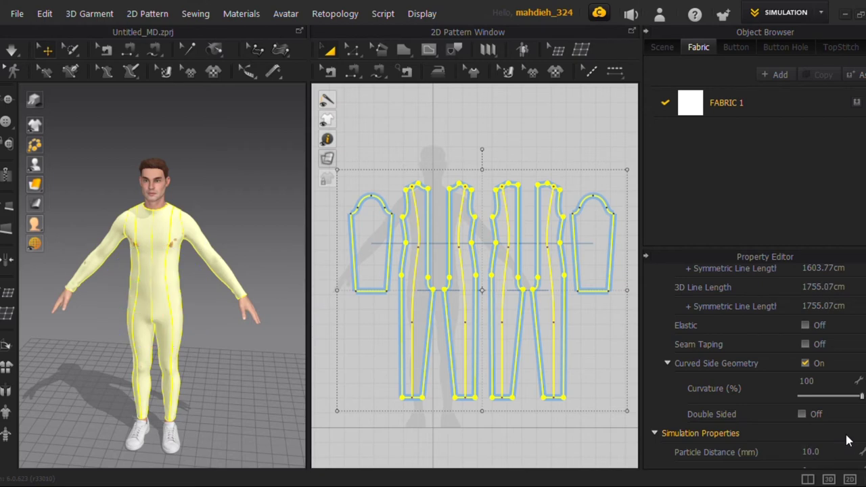
key(space)
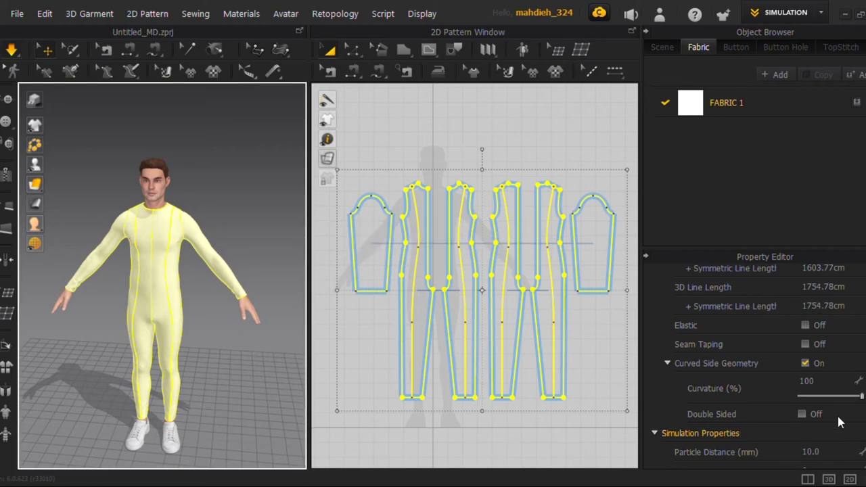
click(228, 159)
right_drag(229, 159, 173, 184)
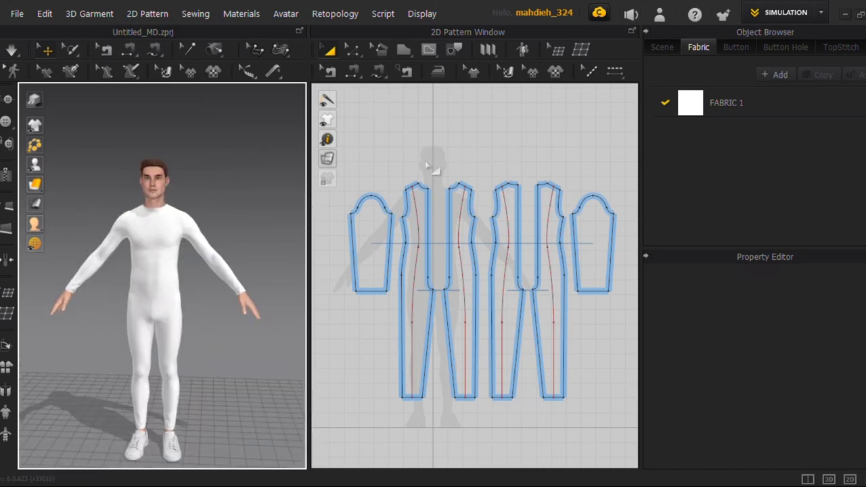
Cut and sew the front and back pieces along their curved internal lines.
click(419, 216)
shift+click(511, 233)
right_click(511, 233)
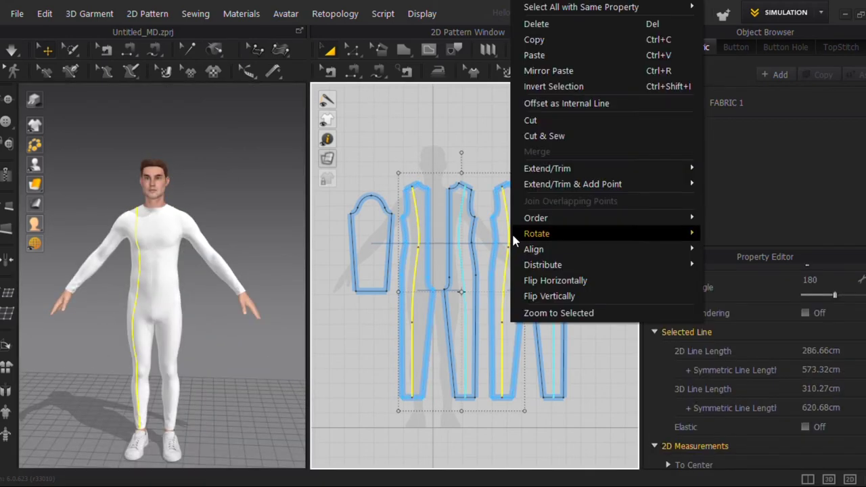
click(536, 134)
click(446, 115)
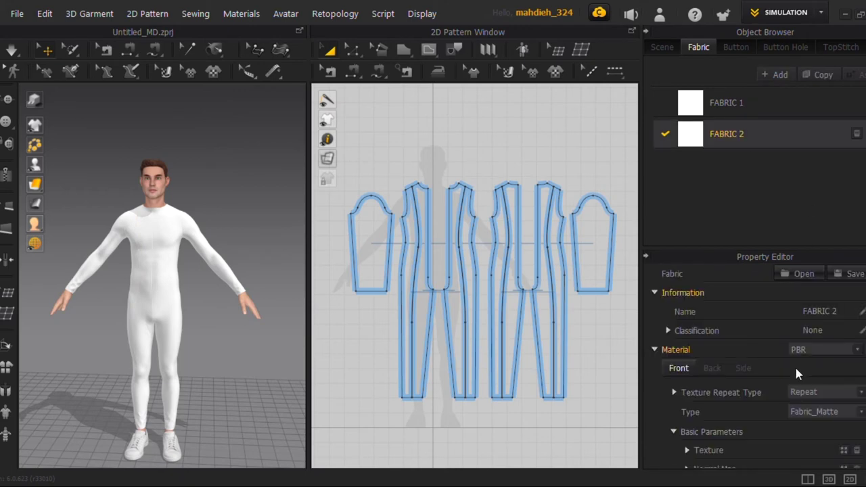
Set FABRIC 2's colour to a very dark brown swatch.
scroll(796, 374, down, 2)
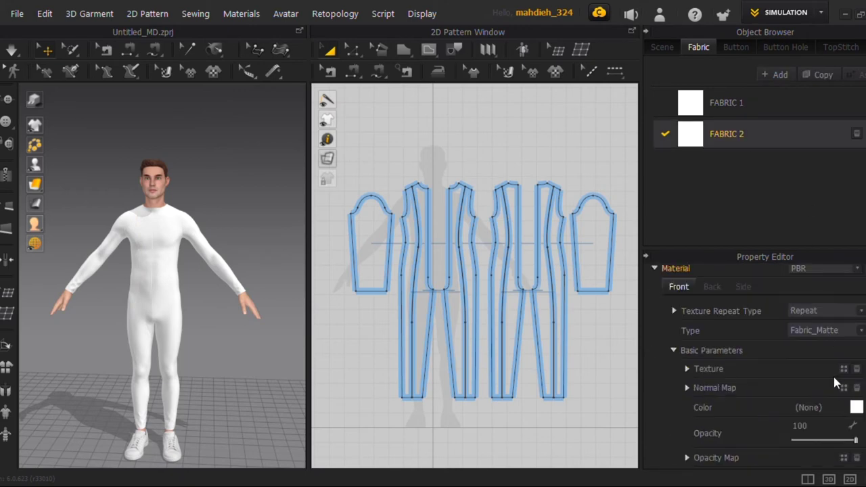
click(855, 408)
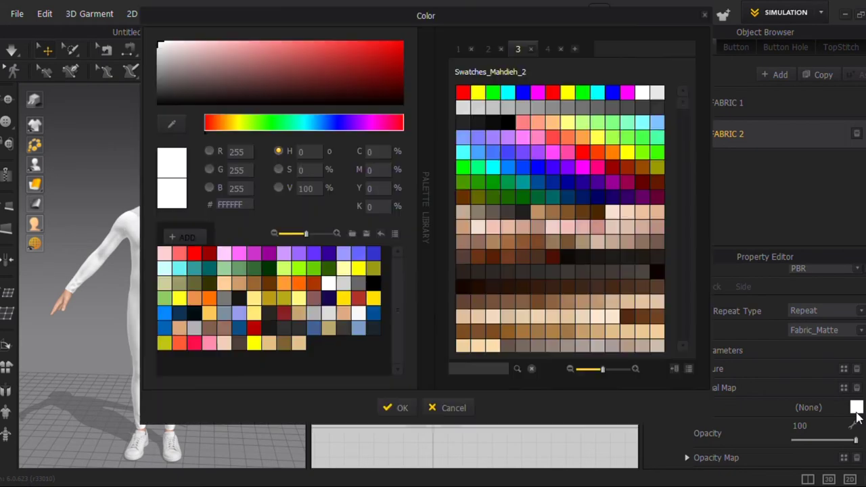
click(343, 328)
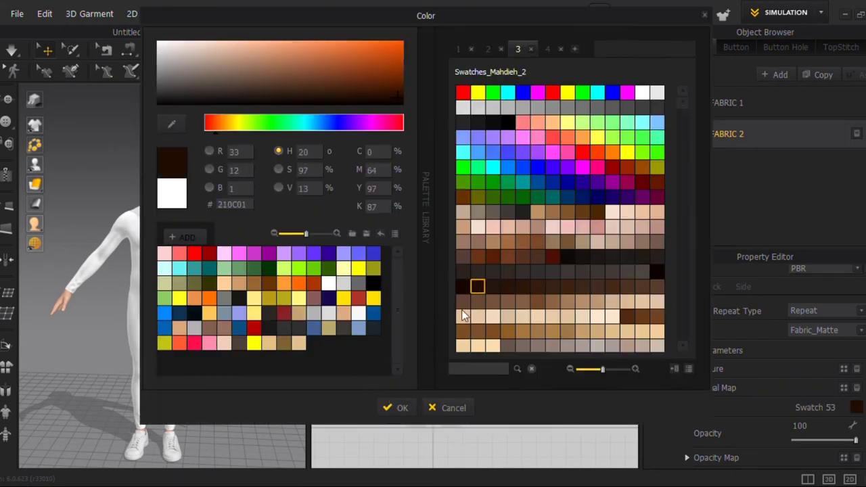
click(394, 408)
Assign FABRIC 2 to the centre front and centre back panels of the suit.
click(427, 293)
shift+click(511, 305)
click(857, 139)
click(549, 107)
right_drag(207, 264, 192, 215)
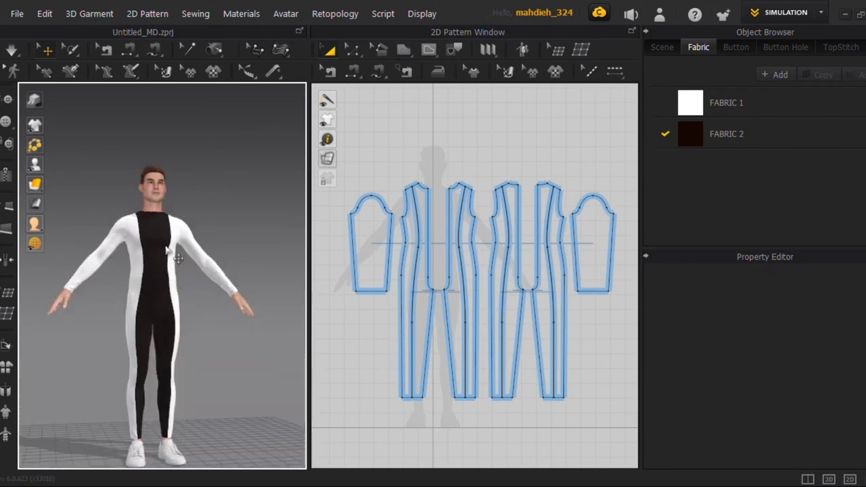
Move the front side panels away from the centre front panels in the 2D pattern layout.
key(2)
scroll(398, 219, up, 5)
scroll(466, 186, up, 5)
scroll(386, 114, down, 3)
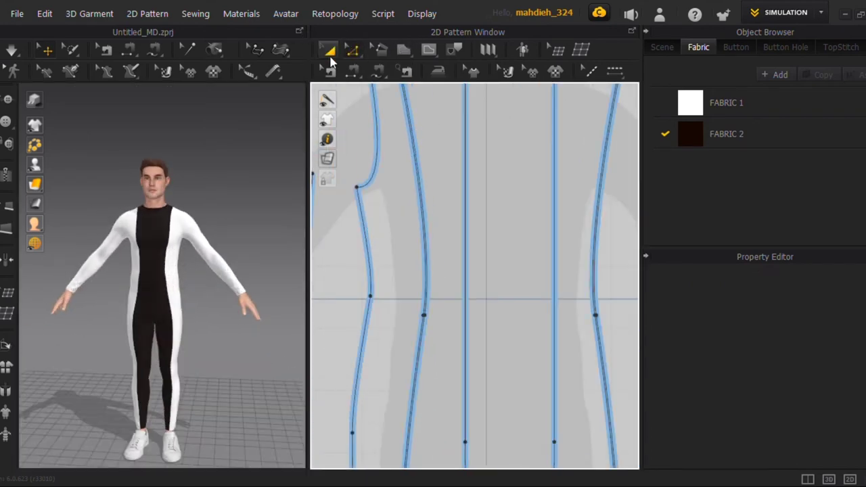
scroll(374, 240, down, 4)
drag(373, 248, 366, 247)
drag(476, 264, 487, 270)
Space the back pattern pieces apart so the back side panels are clear of the centre back panels.
scroll(487, 271, down, 5)
drag(625, 209, 500, 399)
mouse_move(524, 303)
mouse_down()
mouse_move(540, 303)
mouse_move(522, 287)
mouse_up()
click(509, 268)
scroll(531, 274, up, 3)
scroll(523, 286, down, 4)
click(590, 268)
shift+click(572, 270)
scroll(573, 272, up, 6)
drag(574, 273, 587, 278)
click(352, 50)
click(559, 249)
shift+click(564, 366)
middle_drag(565, 366, 543, 225)
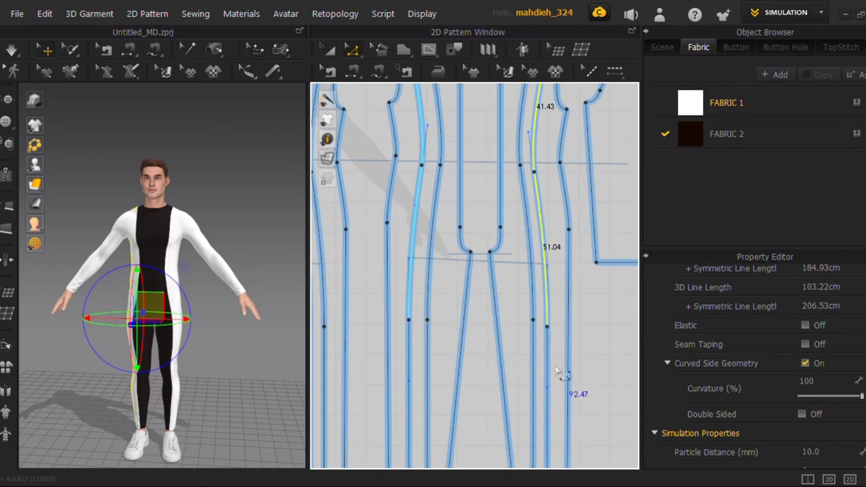
shift+click(547, 364)
scroll(544, 362, down, 4)
shift+click(396, 226)
shift+click(407, 369)
right_click(410, 368)
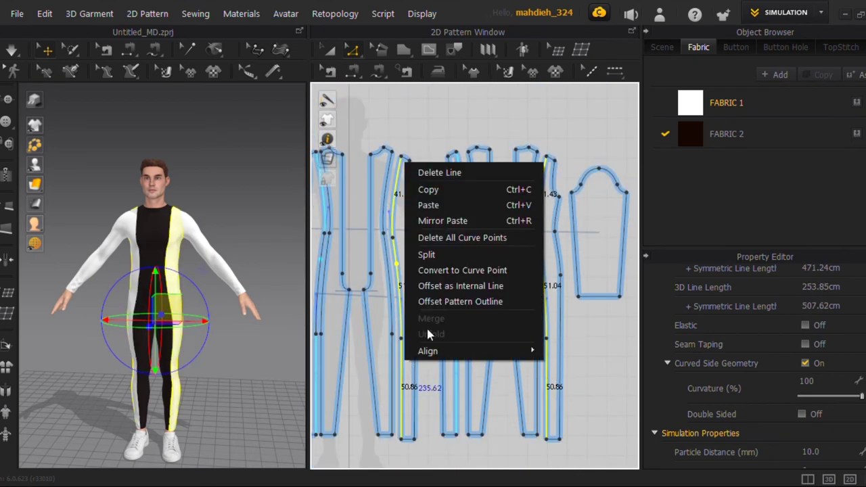
click(453, 284)
click(441, 303)
scroll(406, 280, up, 4)
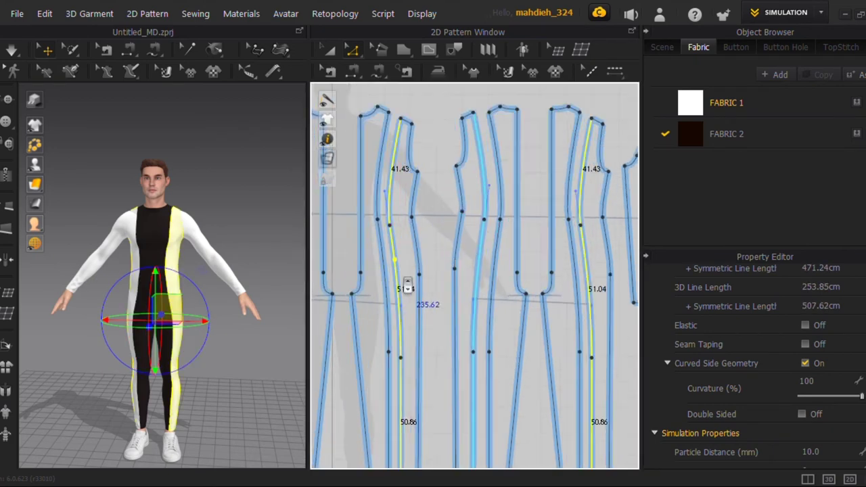
Offset the front side panel's curved inner edge by 1 cm as an internal line, and cut and sew along it.
click(458, 384)
click(385, 180)
click(429, 335)
double_click(455, 168)
text(1)
click(403, 296)
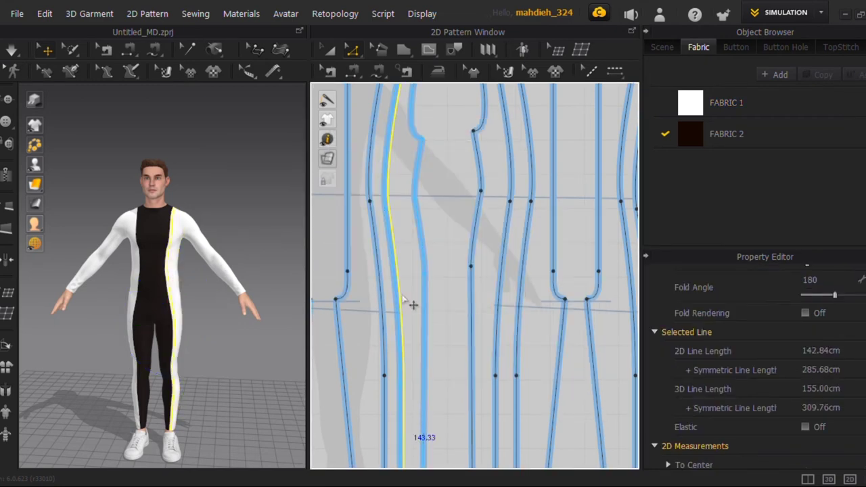
scroll(404, 301, down, 3)
right_click(406, 193)
click(434, 336)
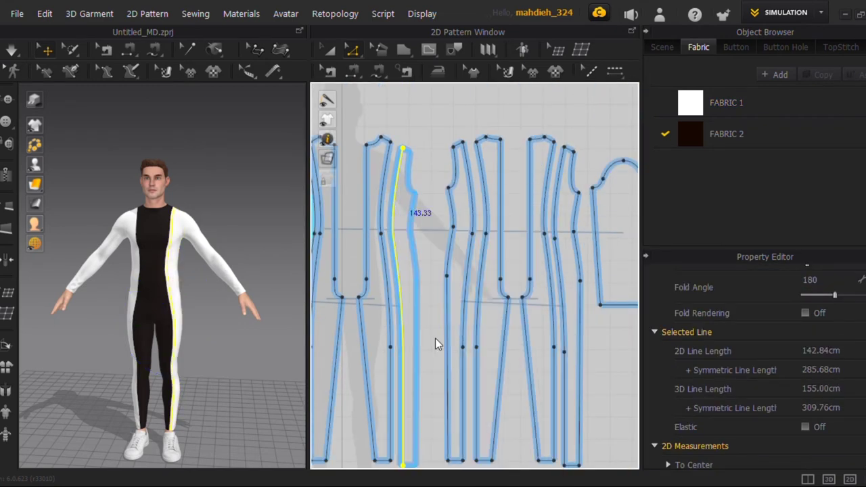
Move the front side panels outward to separate them from their newly cut narrow strips.
key(a)
drag(407, 228, 412, 228)
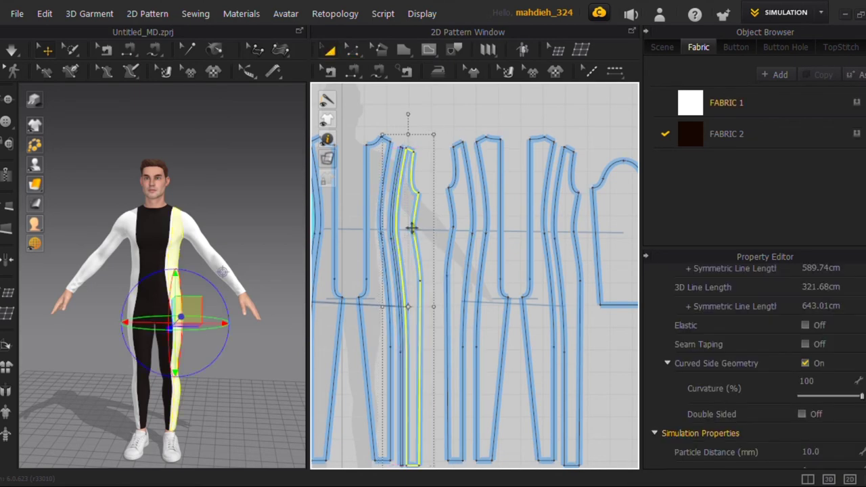
scroll(412, 228, down, 2)
click(320, 224)
shift+click(339, 221)
drag(339, 222, 360, 217)
scroll(337, 217, up, 3)
scroll(360, 218, down, 2)
mouse_move(443, 259)
middle_down()
mouse_move(516, 291)
mouse_move(439, 255)
middle_up()
Try to offset only part of the back side panel's curved edge as an internal line, and undo it.
click(482, 205)
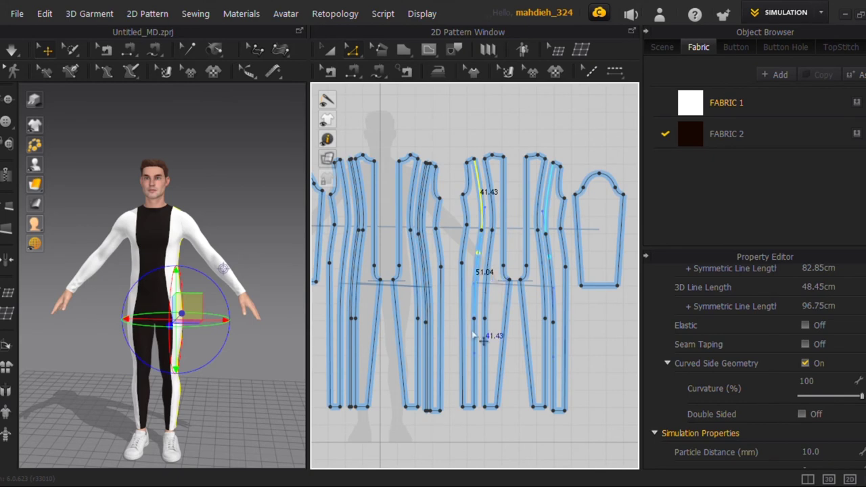
shift+click(473, 347)
right_click(472, 346)
click(514, 247)
click(397, 298)
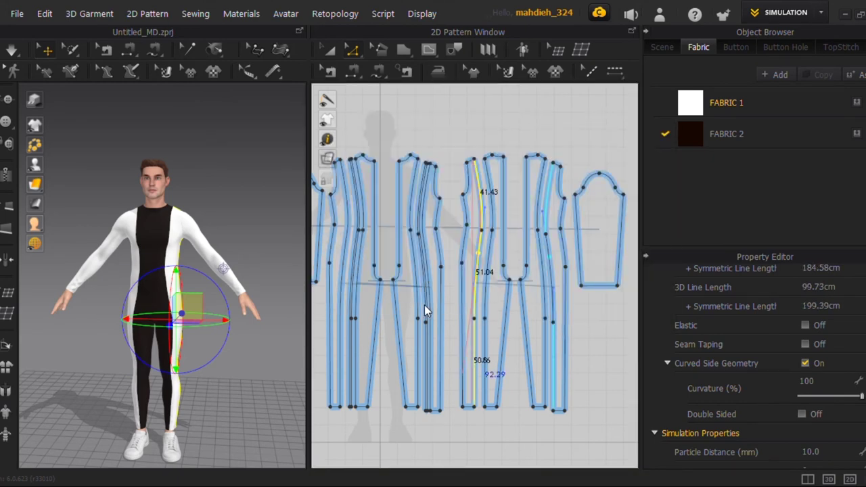
key(ctrl+z)
Offset the back side panel's full curved inner edge as an internal line, and cut and sew along it.
scroll(490, 250, up, 4)
click(485, 174)
click(472, 142)
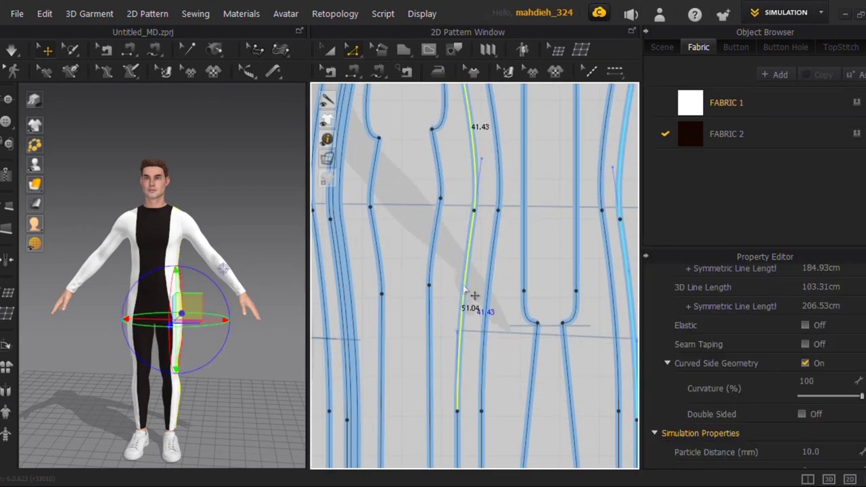
right_click(459, 431)
click(510, 349)
click(399, 298)
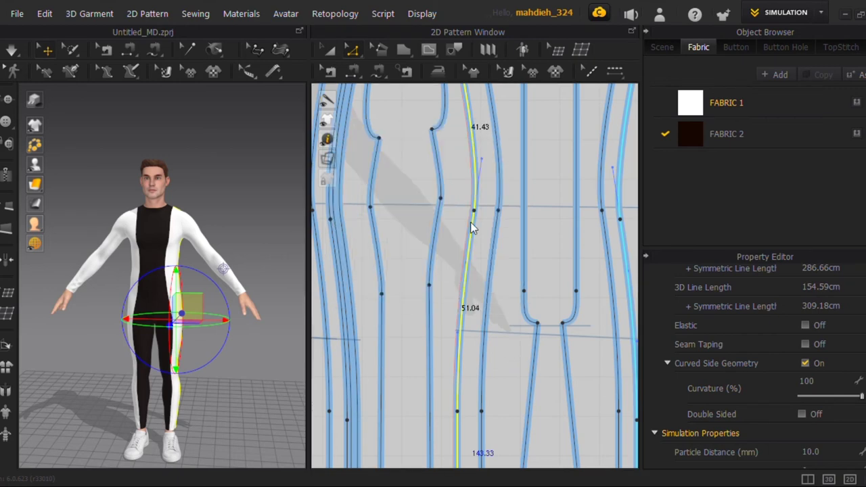
right_click(472, 219)
click(511, 370)
Move the back side panels outward to separate them from their narrow strips.
click(334, 54)
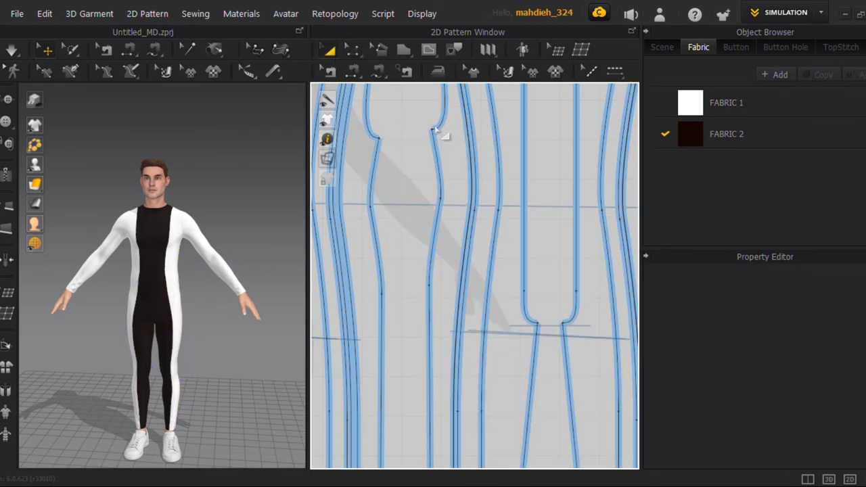
scroll(439, 159, down, 3)
click(432, 164)
drag(432, 164, 420, 169)
drag(571, 214, 584, 219)
Add a third fabric and give it a light yellow colour and a metallic material type.
click(777, 75)
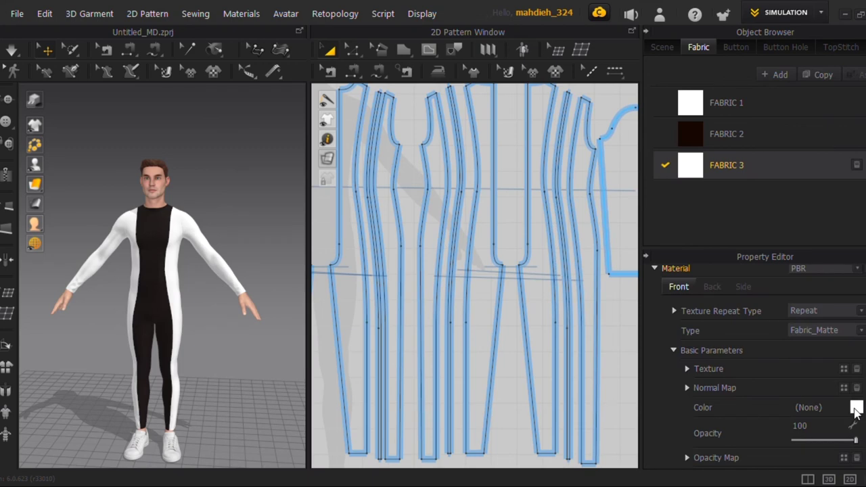
click(856, 408)
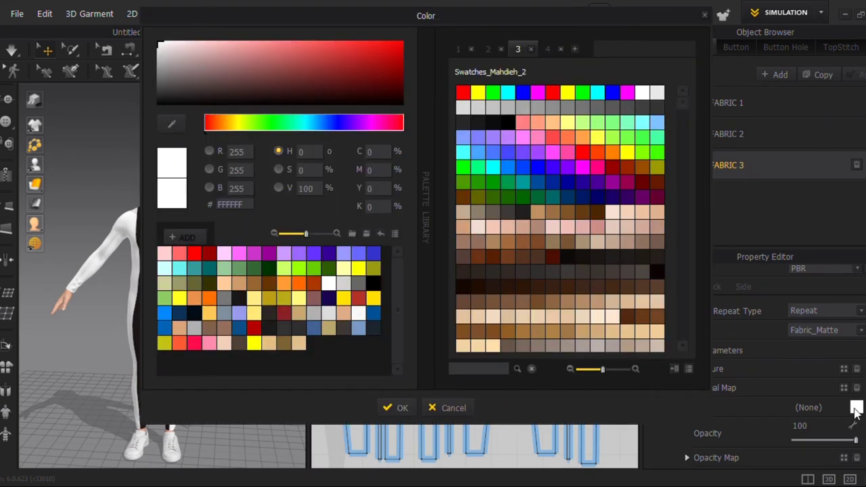
click(256, 297)
click(409, 413)
click(840, 331)
click(833, 399)
scroll(559, 143, down, 2)
Assign FABRIC 3 to the narrow strips on the front and back, and make FABRIC 1 the active fabric.
click(560, 141)
shift+click(468, 110)
shift+click(408, 116)
scroll(408, 116, down, 3)
shift+click(358, 140)
click(862, 165)
click(588, 291)
right_drag(112, 302, 160, 275)
scroll(154, 272, up, 5)
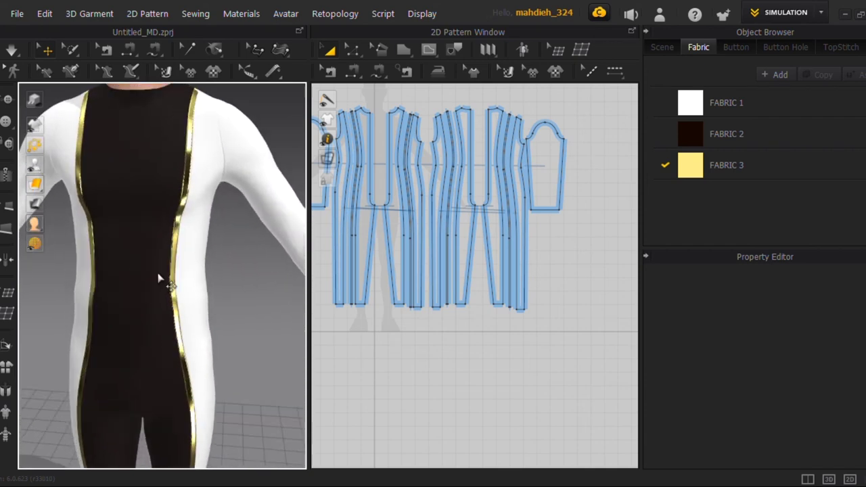
scroll(159, 275, down, 5)
click(859, 103)
Offset the centre front panel's neckline by 1 cm as an internal line.
scroll(402, 312, down, 3)
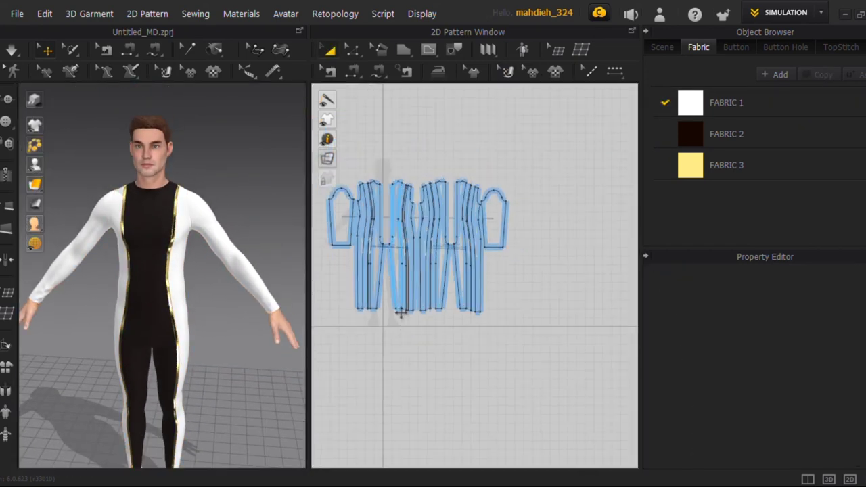
middle_drag(402, 312, 437, 322)
right_drag(151, 244, 164, 222)
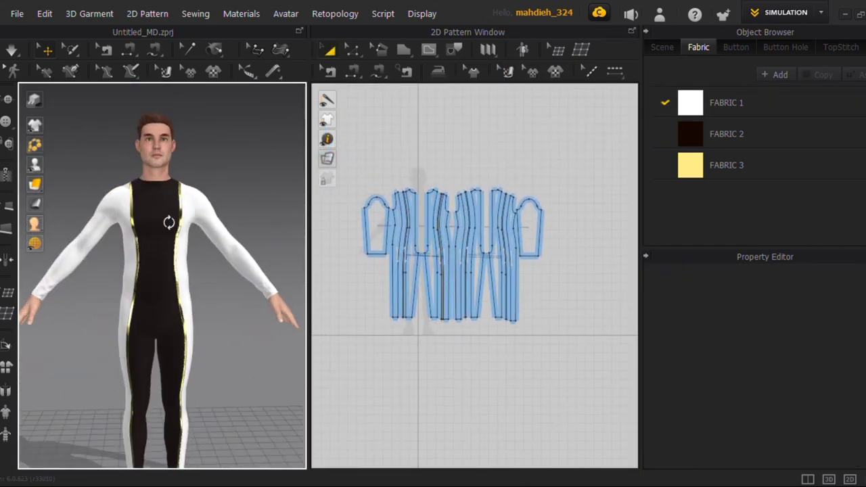
scroll(363, 228, up, 5)
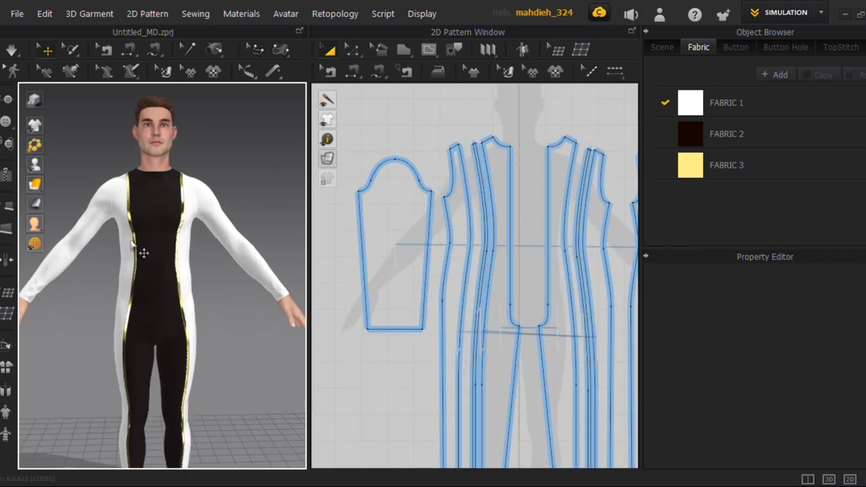
scroll(141, 251, up, 3)
click(354, 50)
scroll(549, 163, up, 3)
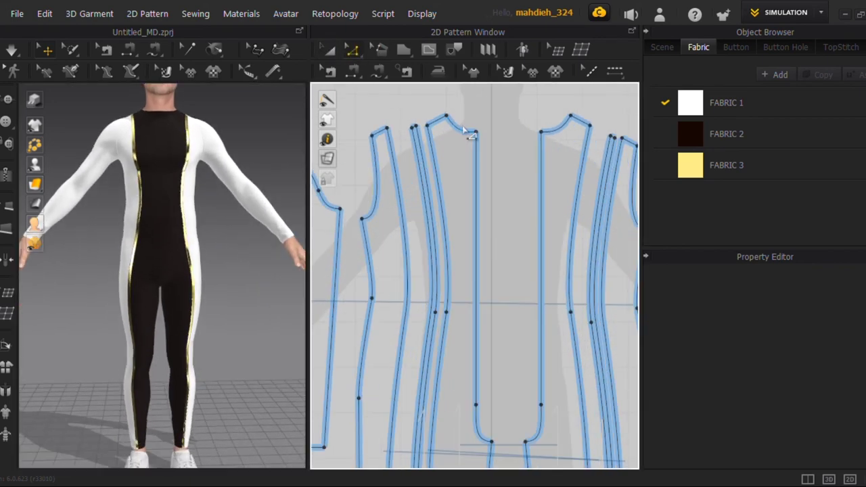
right_click(462, 130)
click(514, 284)
click(397, 297)
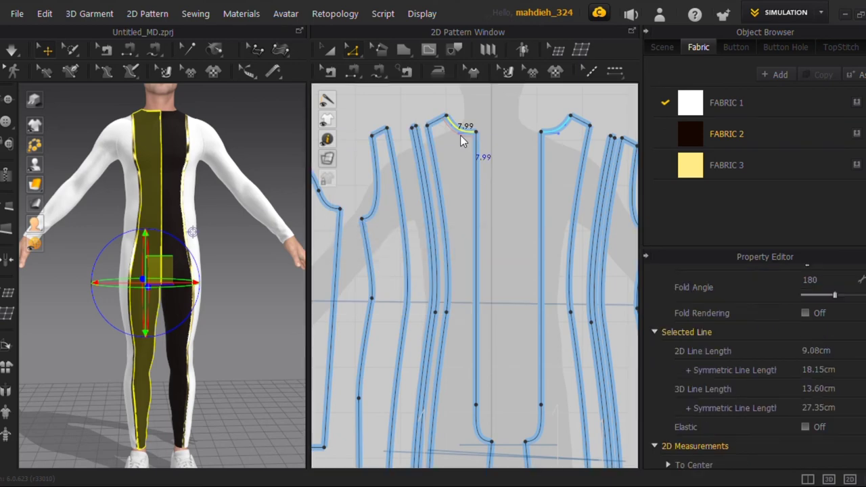
Cut and sew the front along the neckline's internal line and unfold the neckline strip at its centre edge.
scroll(461, 137, up, 3)
right_click(460, 135)
click(508, 289)
scroll(516, 136, down, 2)
scroll(500, 123, up, 4)
right_click(499, 123)
click(548, 276)
Assign FABRIC 3 to the front neckline strip.
scroll(519, 250, down, 3)
click(328, 49)
click(518, 180)
click(857, 166)
click(516, 220)
Offset the centre back panel's neckline by 1 cm as an internal line, and cut and sew along it.
scroll(515, 222, down, 3)
middle_drag(578, 228, 288, 239)
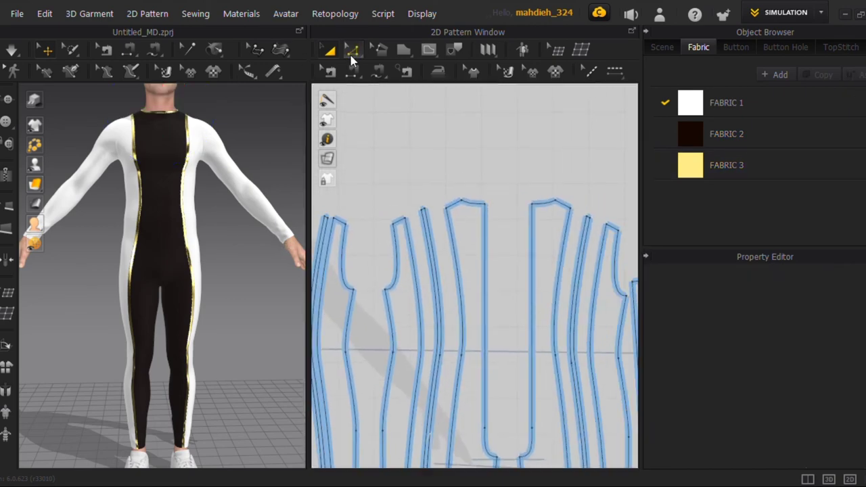
click(473, 204)
scroll(473, 200, up, 5)
right_click(471, 199)
click(528, 352)
click(402, 297)
right_click(511, 220)
click(543, 376)
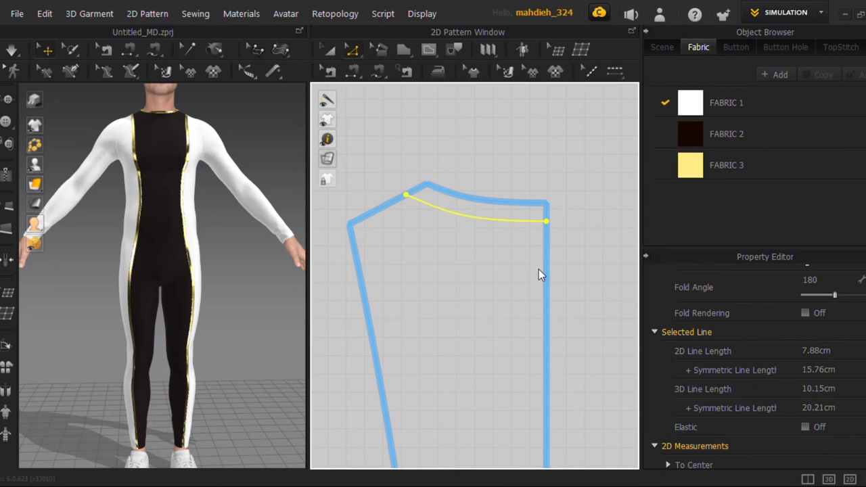
Unfold the back neckline strip at its centre edge and set it slightly apart from the back panel.
click(548, 175)
right_click(549, 173)
click(582, 343)
scroll(549, 282, down, 5)
click(328, 50)
click(460, 127)
click(529, 234)
click(575, 150)
Edit the back neckline strip's shoulder-end seam so it spans the full length of the short edge.
right_drag(160, 181, 257, 207)
scroll(257, 207, up, 3)
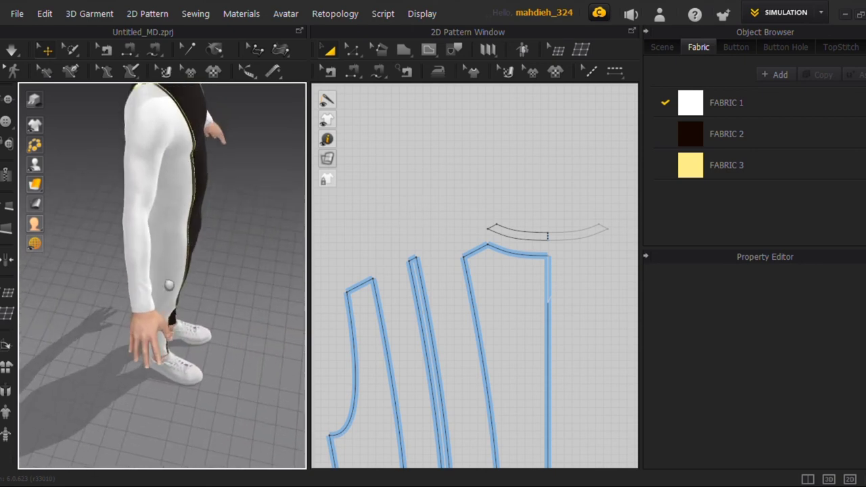
middle_drag(169, 284, 168, 365)
scroll(204, 230, up, 2)
right_drag(204, 233, 139, 230)
scroll(427, 176, down, 3)
click(328, 70)
scroll(462, 198, up, 10)
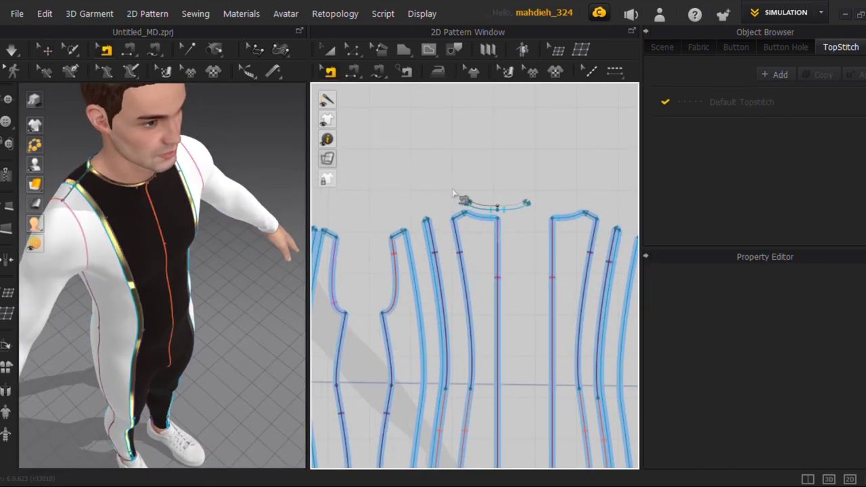
click(493, 195)
click(500, 173)
right_click(477, 180)
click(506, 222)
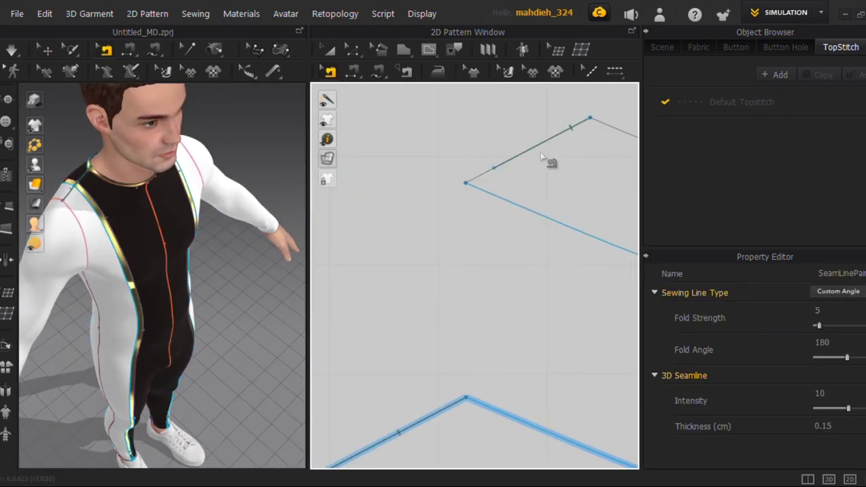
click(465, 183)
scroll(465, 189, down, 10)
scroll(502, 190, up, 4)
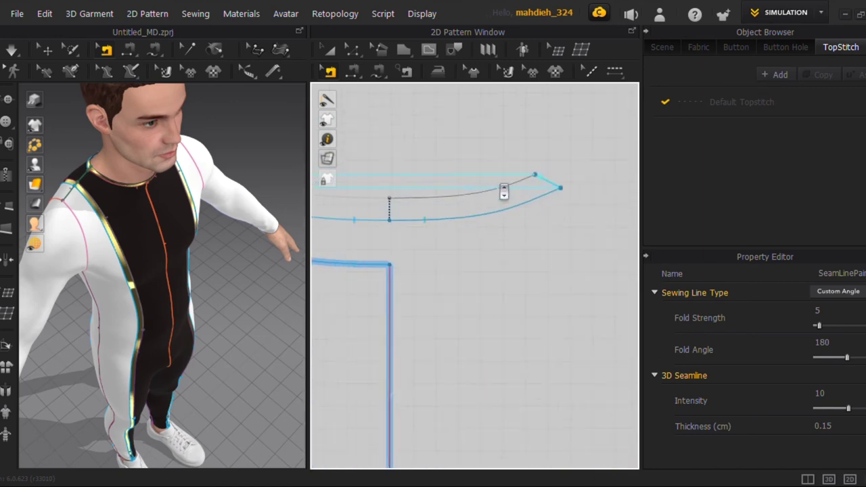
Check the seam at the end of the front neckline strip and simulate the garment.
middle_drag(541, 193, 575, 197)
scroll(575, 196, down, 5)
middle_drag(433, 200, 597, 254)
scroll(432, 277, up, 8)
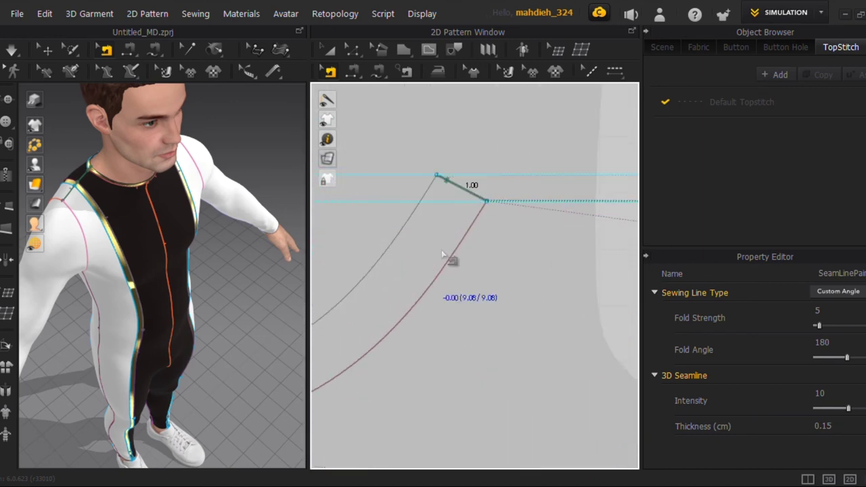
scroll(467, 212, up, 4)
key(a)
key(space)
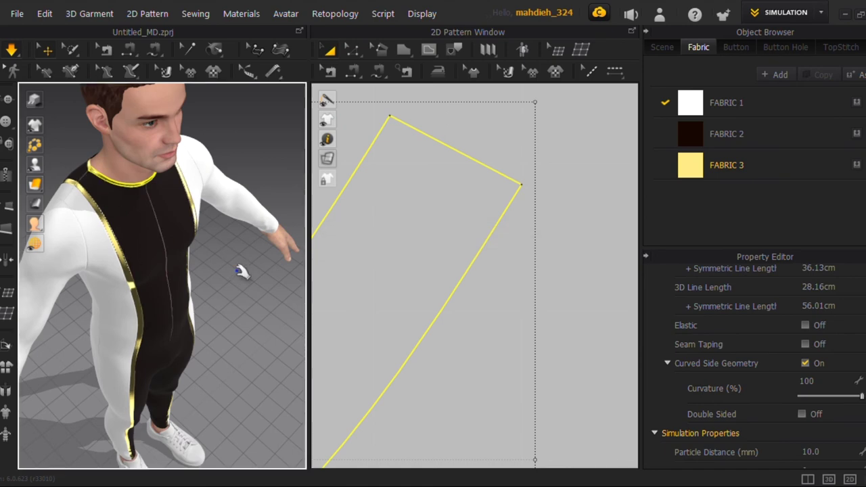
click(258, 292)
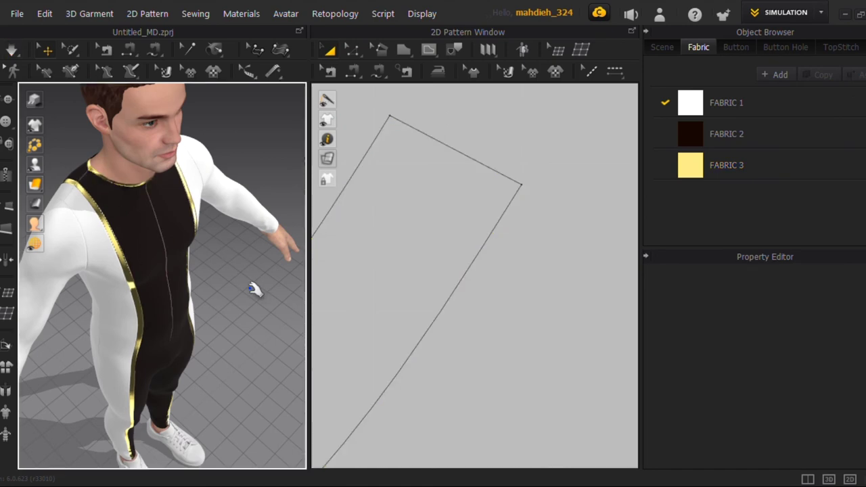
scroll(248, 290, down, 4)
right_drag(248, 291, 166, 218)
key(space)
scroll(470, 283, down, 12)
middle_drag(470, 283, 377, 196)
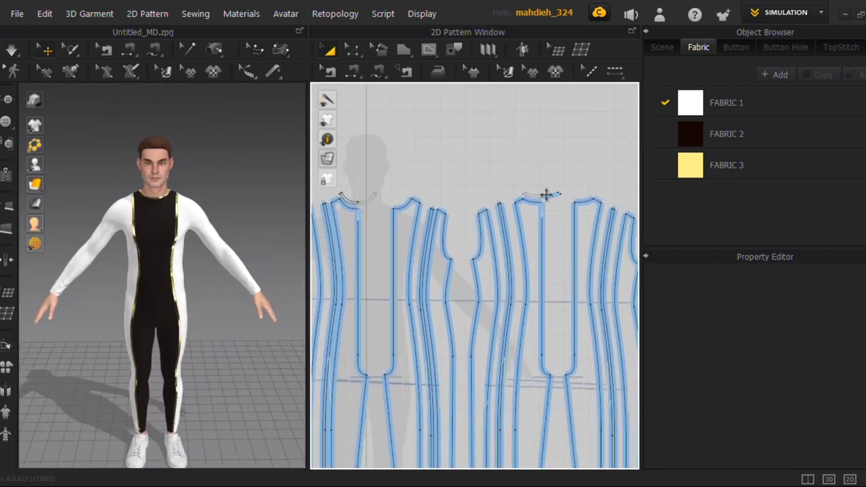
Create layer clones of the front and back neckline strips, placed just above the originals.
click(547, 194)
shift+click(368, 202)
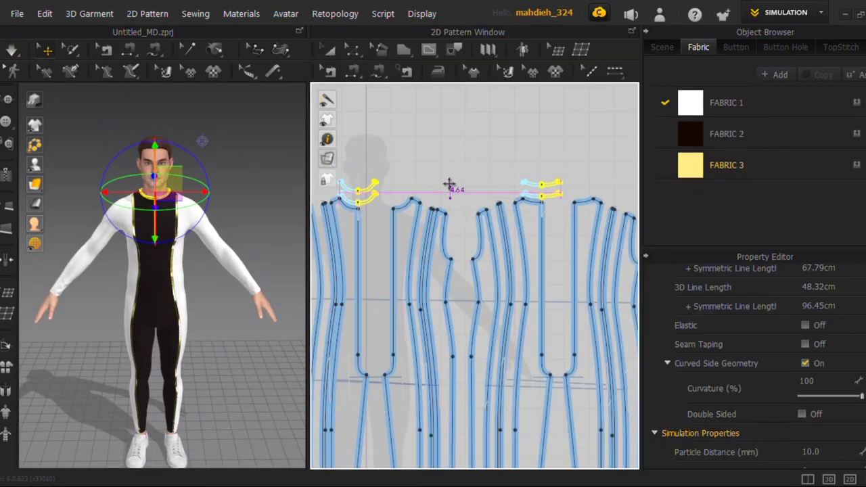
click(353, 220)
Strengthen the neckline strips and simulate the garment with the avatar hidden.
click(53, 166)
scroll(160, 190, up, 4)
middle_drag(161, 187, 169, 295)
scroll(167, 255, up, 3)
scroll(168, 255, up, 2)
right_click(158, 226)
click(203, 213)
key(space)
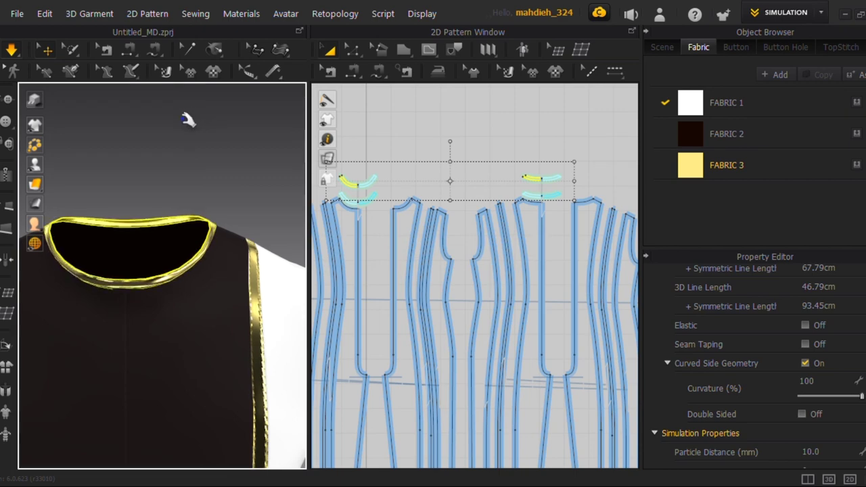
key(space)
Deselect the neckline strips and show the avatar again.
click(186, 142)
scroll(186, 146, down, 6)
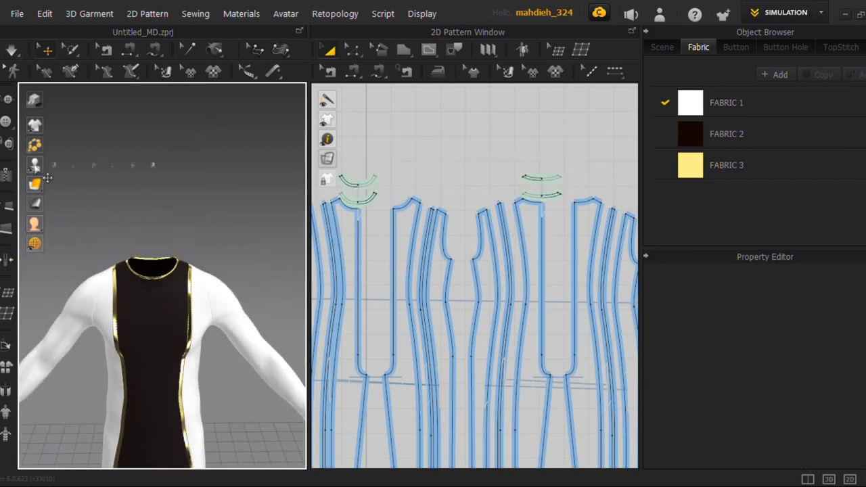
click(54, 167)
scroll(186, 283, down, 4)
right_drag(184, 270, 179, 257)
scroll(507, 294, down, 5)
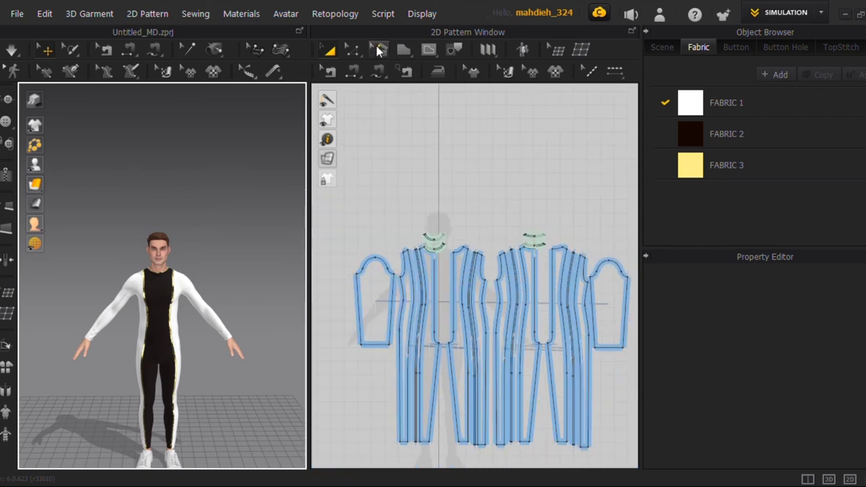
Offset the sleeve hem as an internal line partway up the sleeve, and cut and sew along it.
click(354, 51)
right_click(378, 345)
click(444, 255)
drag(412, 132, 549, 107)
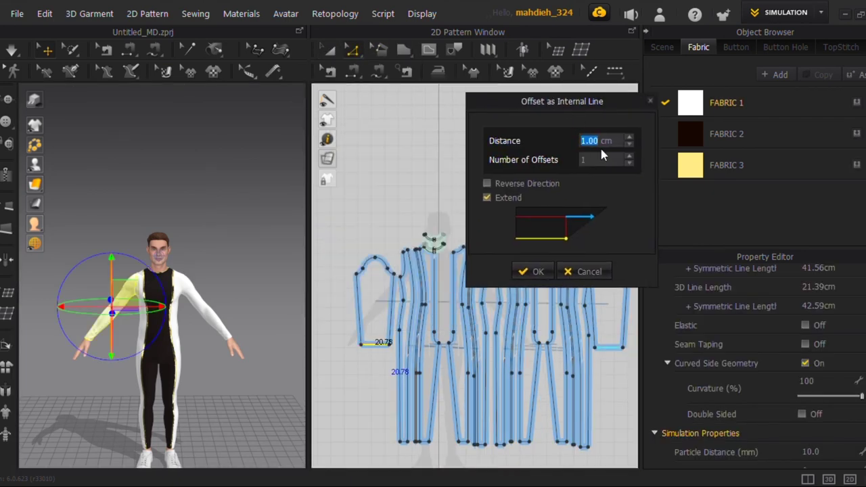
click(533, 271)
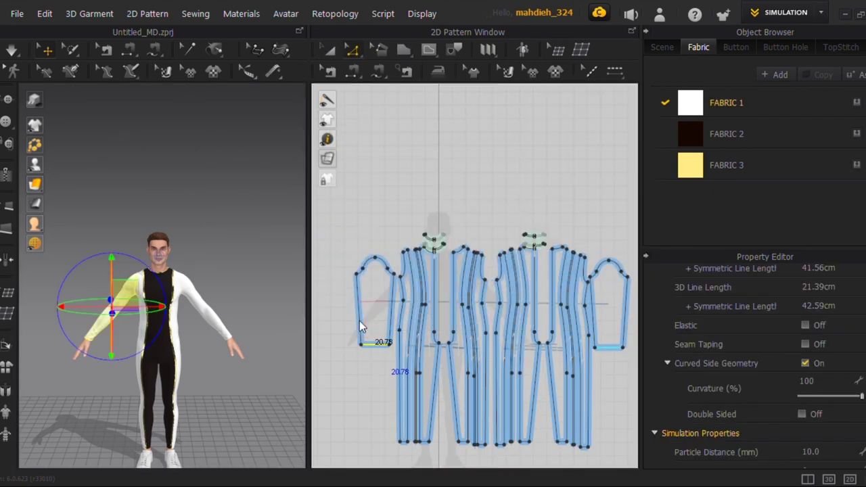
click(380, 302)
click(379, 333)
Offset the upper edge of the forearm piece by 1 cm as an internal line, and cut and sew along it.
scroll(378, 334, up, 4)
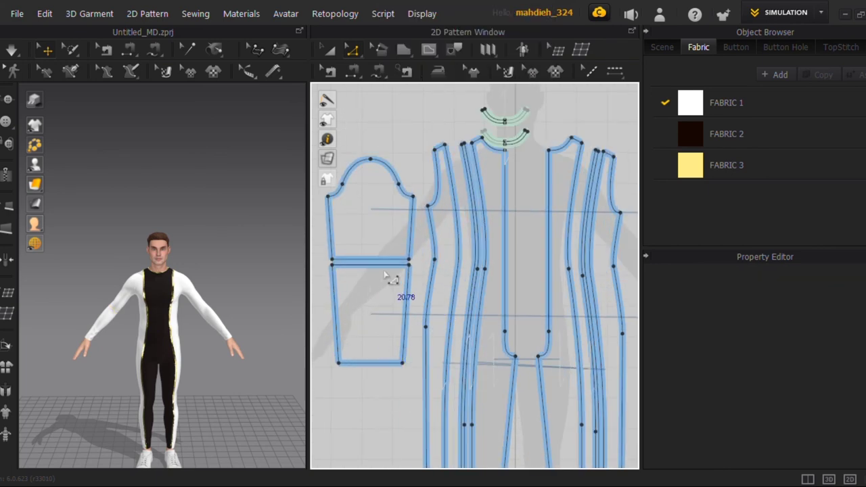
right_click(382, 266)
click(438, 390)
text(1)
click(398, 297)
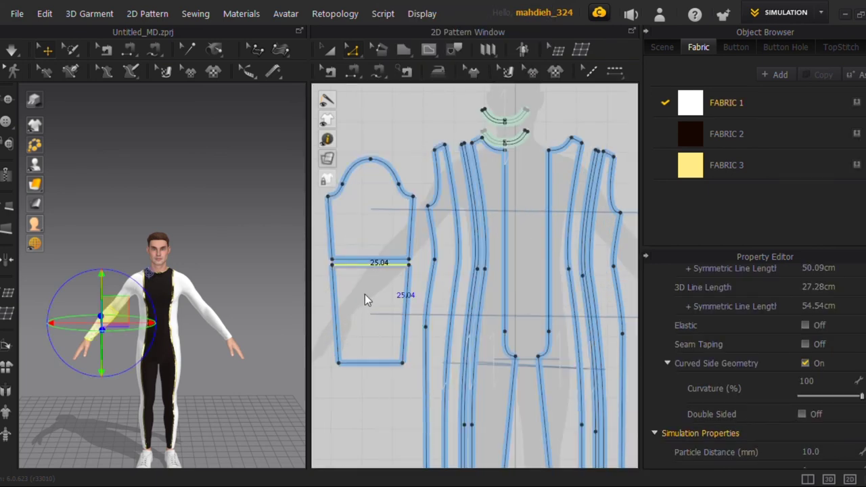
click(364, 295)
scroll(363, 291, up, 4)
click(371, 262)
right_click(371, 262)
click(440, 134)
Position the narrow sleeve strip slightly apart from the upper sleeve and forearm pieces.
click(329, 50)
scroll(410, 345, down, 2)
mouse_move(411, 295)
mouse_down()
mouse_move(411, 302)
mouse_move(415, 289)
mouse_up()
scroll(416, 288, up, 3)
scroll(417, 274, down, 5)
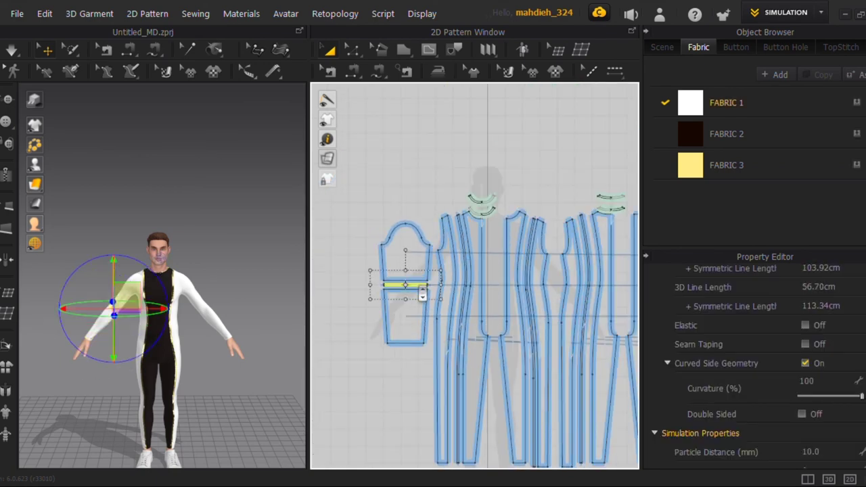
scroll(447, 264, up, 5)
click(504, 208)
shift+click(504, 207)
drag(504, 208, 504, 211)
drag(500, 229, 500, 233)
click(501, 213)
Assign FABRIC 3 to the narrow strips between the upper sleeve and forearm on both sleeves.
scroll(503, 216, down, 5)
middle_drag(394, 245, 436, 266)
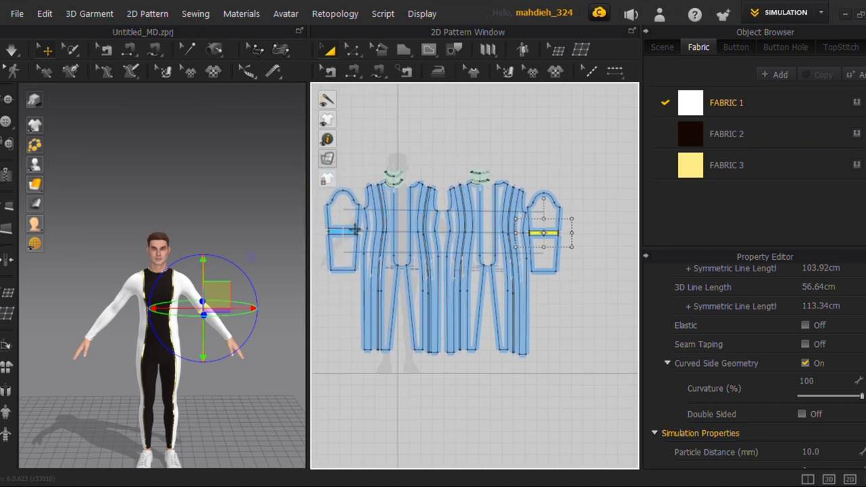
shift+click(355, 230)
click(856, 165)
Offset the forearm piece's wrist edge as an internal line, and cut and sew along it.
click(543, 256)
right_click(544, 272)
click(595, 394)
click(398, 297)
right_click(542, 272)
click(576, 136)
Assign FABRIC 3 to the wrist strips on both sleeves.
click(330, 51)
click(342, 272)
shift+click(541, 275)
click(858, 169)
click(581, 288)
Assign FABRIC 2 to the forearm pieces of both sleeves.
click(546, 254)
shift+click(346, 255)
click(857, 135)
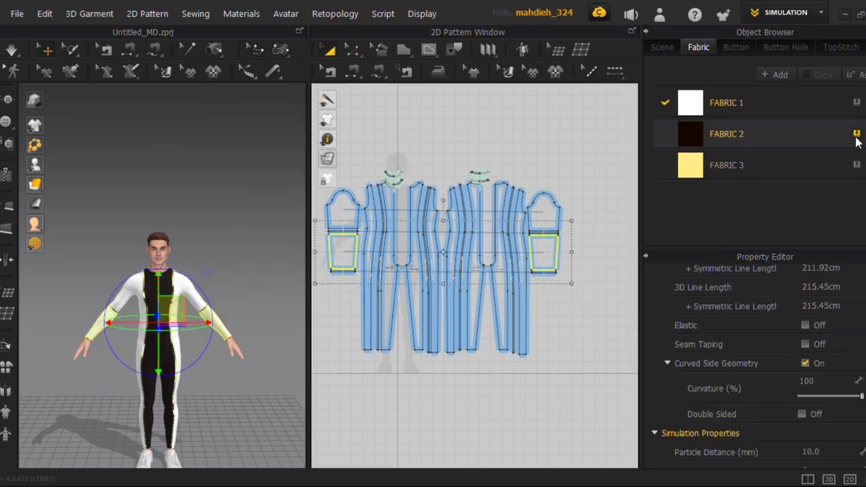
click(595, 170)
Apply the dark blue hexagon image as the texture of FABRIC 1.
click(751, 104)
click(844, 370)
double_click(488, 193)
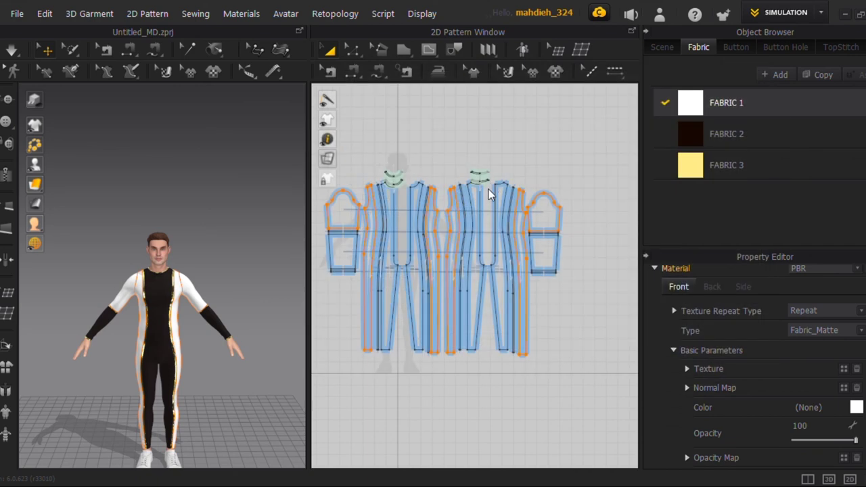
click(466, 127)
Enlarge the FABRIC 1 hexagon texture slightly, using the upper sleeve piece as the reference.
scroll(139, 306, up, 5)
click(508, 72)
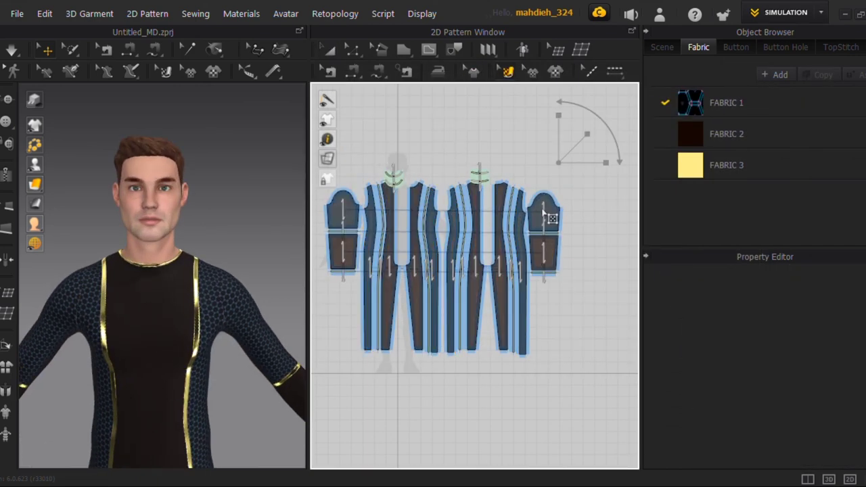
click(544, 212)
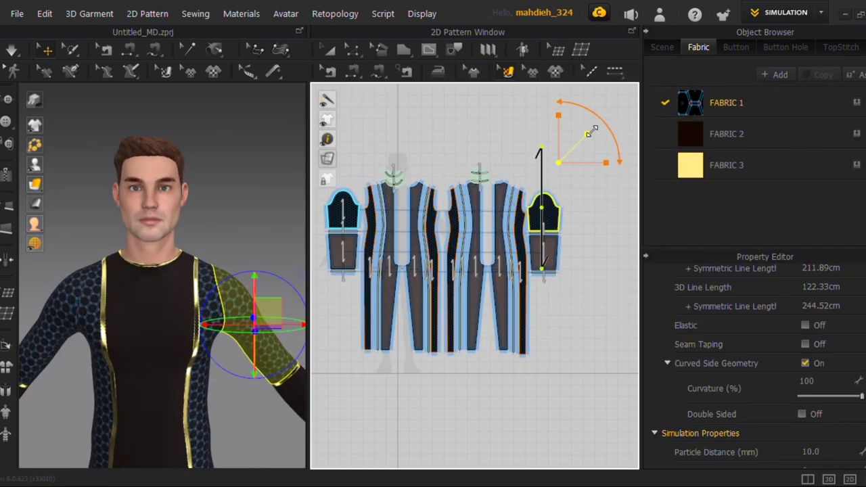
drag(592, 131, 598, 126)
click(328, 50)
click(486, 177)
Examine the whole textured suit on the avatar from several angles.
scroll(196, 369, down, 5)
right_drag(195, 371, 138, 359)
middle_drag(137, 360, 141, 318)
right_drag(141, 318, 98, 324)
click(114, 353)
mouse_move(36, 166)
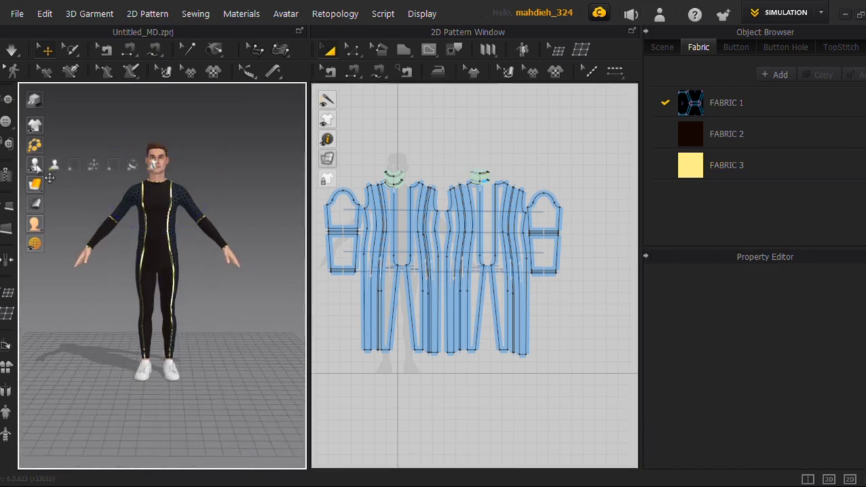
right_drag(195, 336, 137, 318)
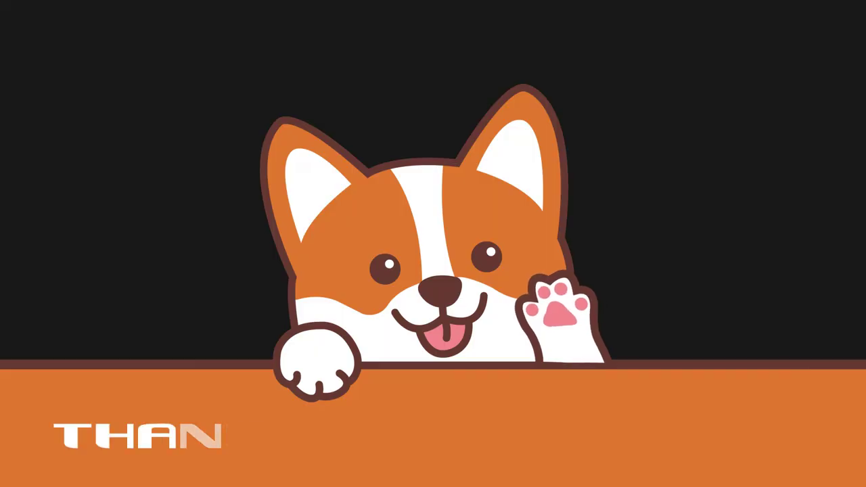